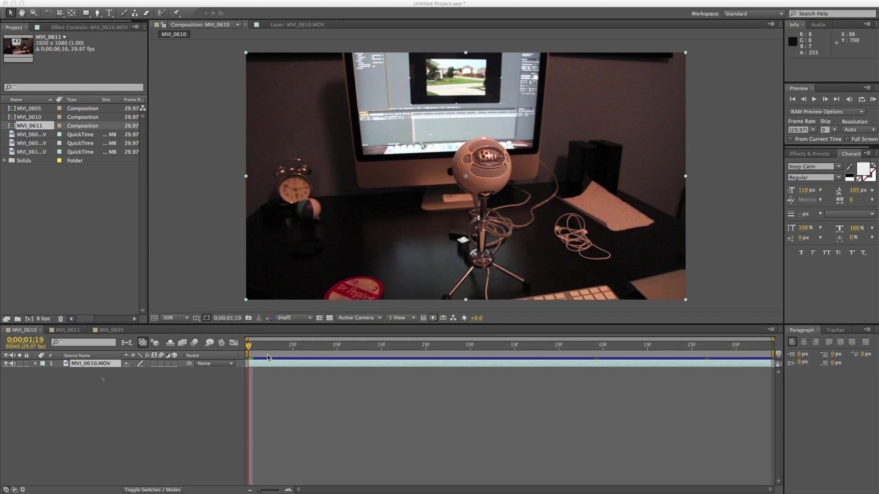
Scrub ahead and preview the MVI_0610 desk clip, then show the Tracker panel.
drag(249, 353, 581, 349)
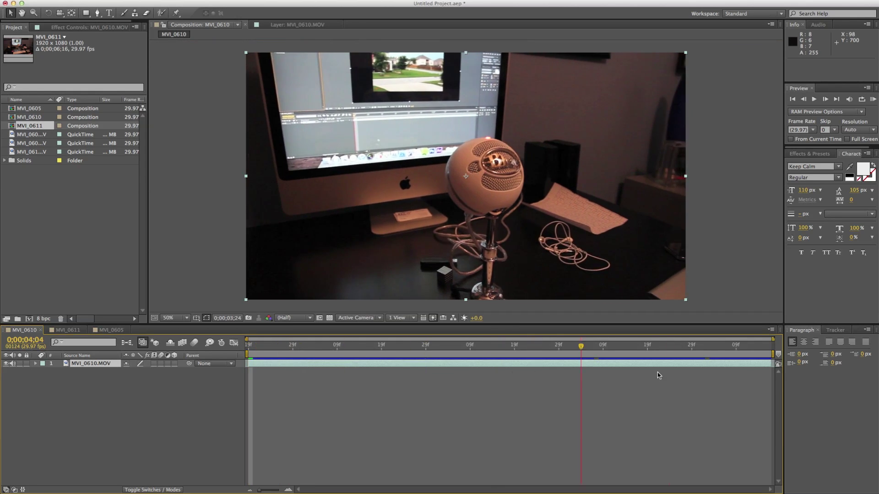
key(space)
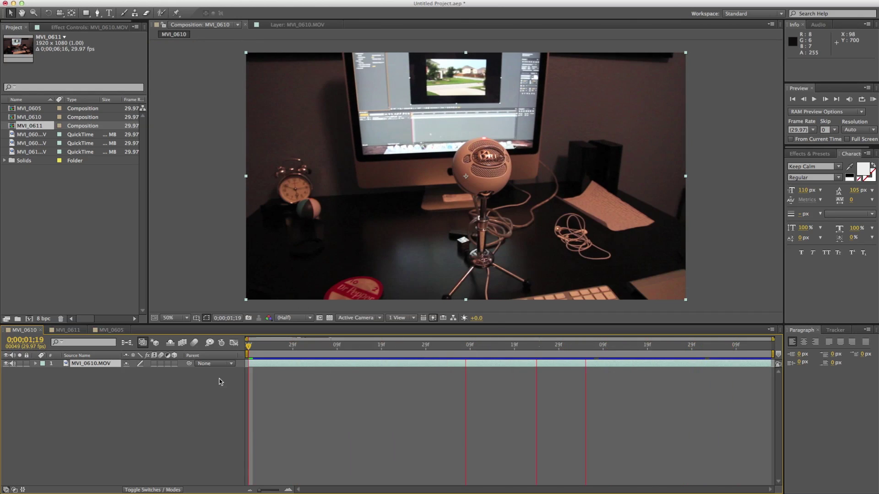
click(833, 330)
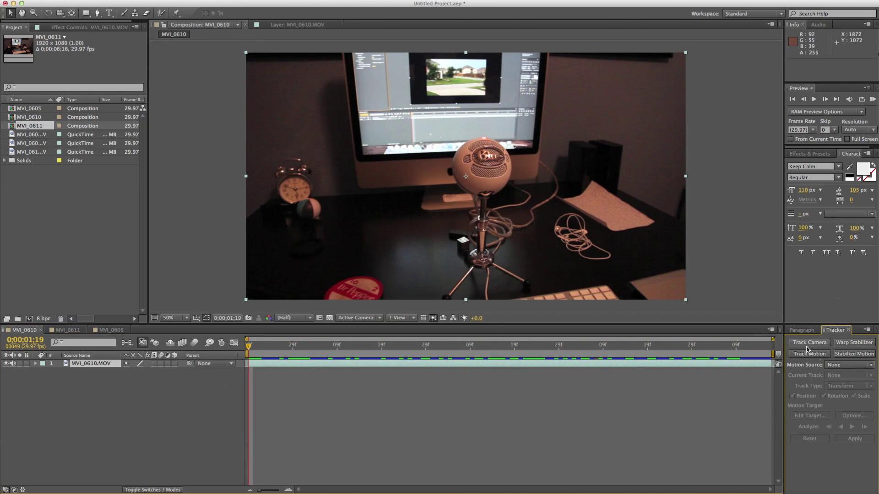
Add a Null 2 null object and start a motion track on MVI_0610.MOV.
click(169, 0)
mouse_move(172, 6)
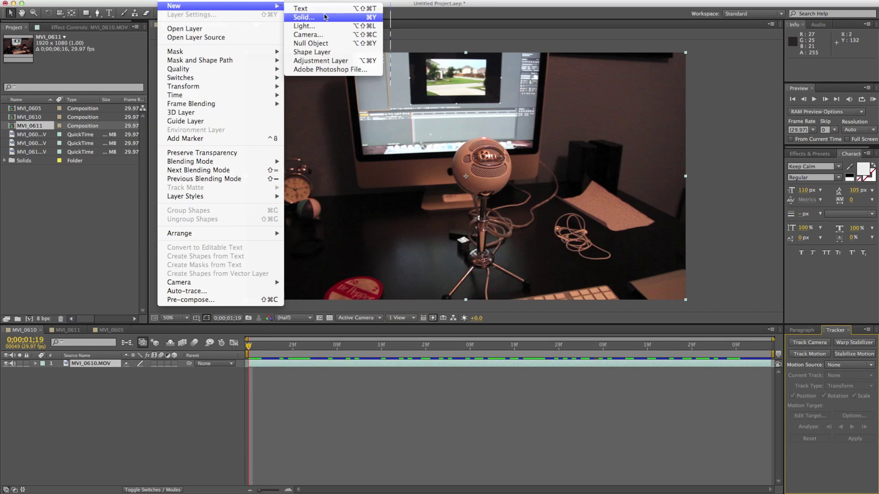
click(320, 44)
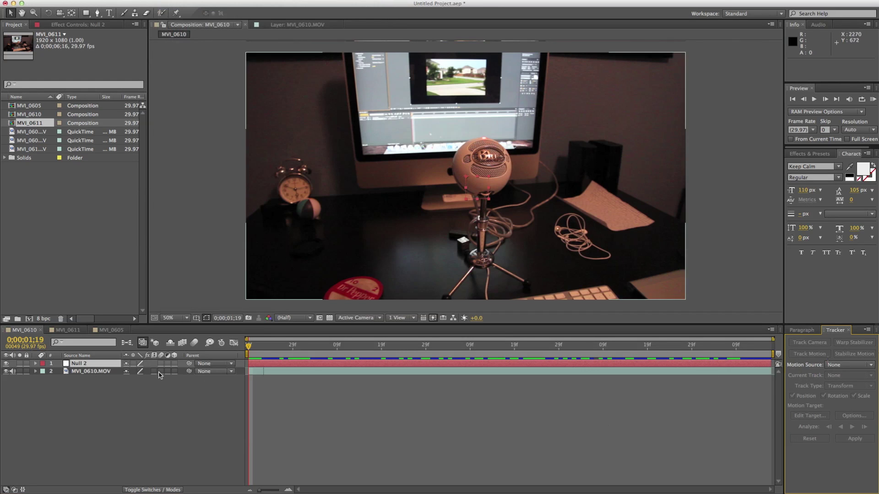
click(108, 372)
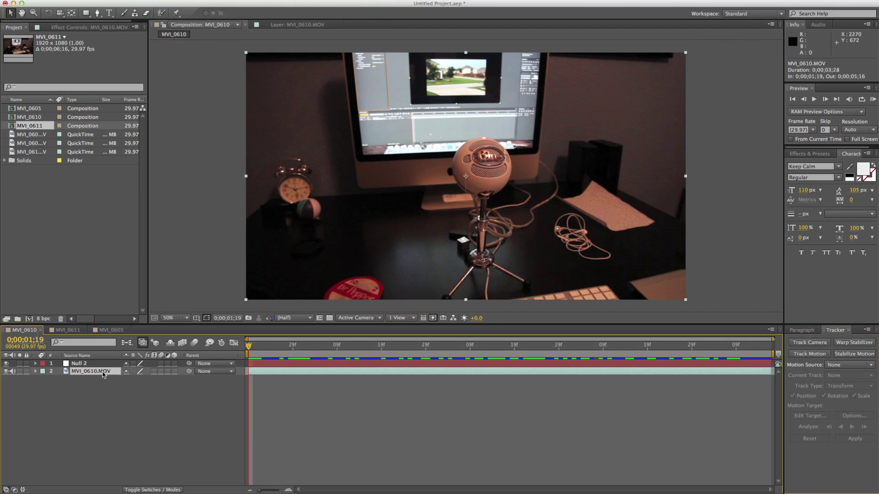
click(810, 355)
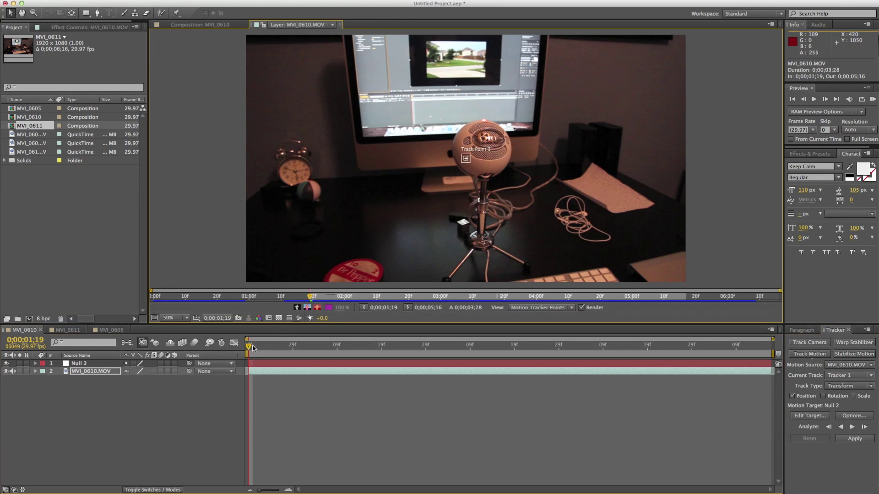
Enable rotation and scale, place Track Point 1 on the monitor and Track Point 2 on the cable, and analyze forward.
mouse_move(253, 348)
mouse_down()
mouse_move(475, 348)
mouse_move(240, 353)
mouse_up()
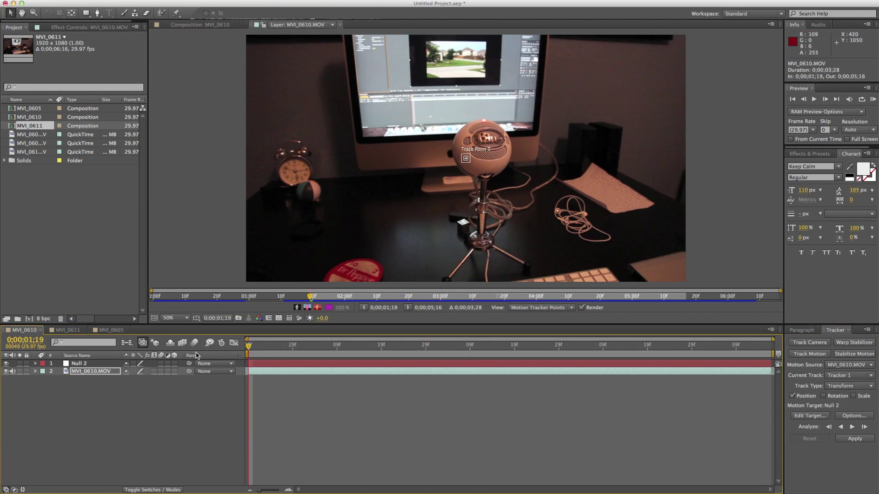
click(824, 396)
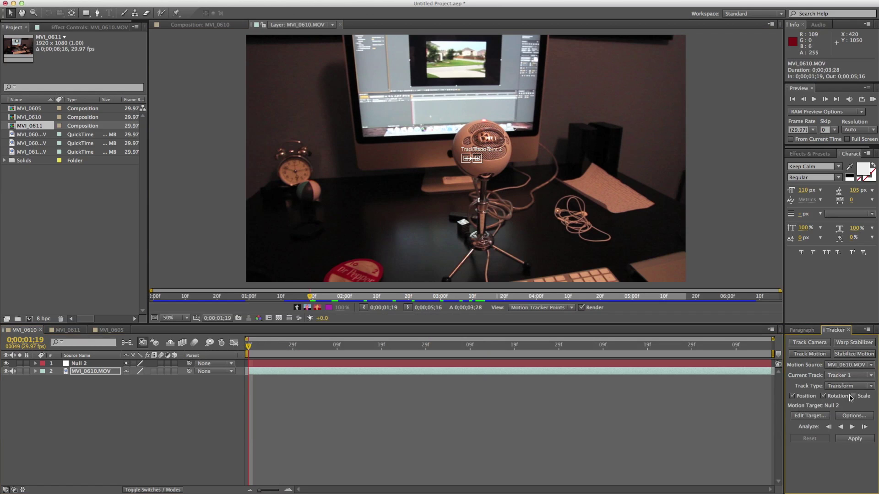
click(465, 163)
drag(465, 163, 421, 132)
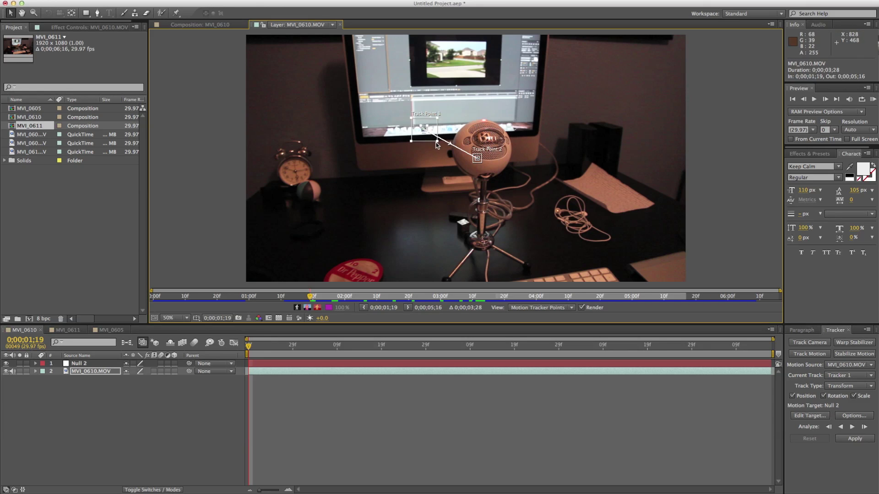
drag(437, 142, 433, 139)
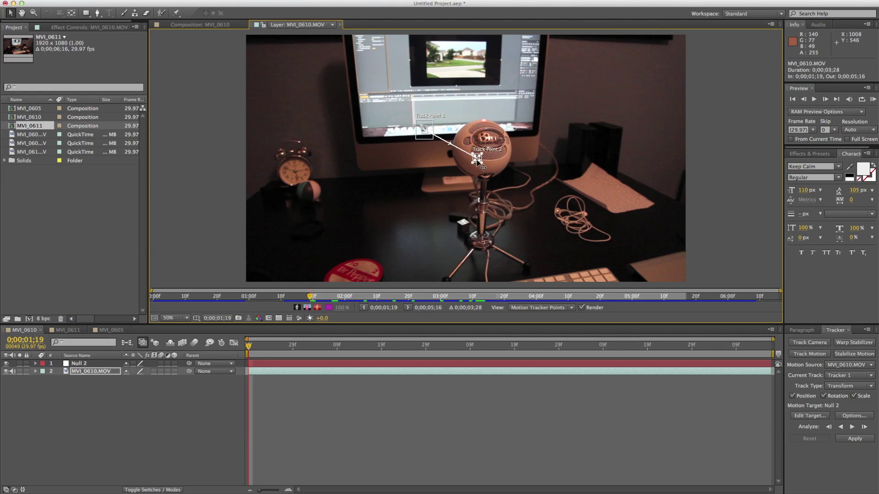
drag(478, 162, 562, 217)
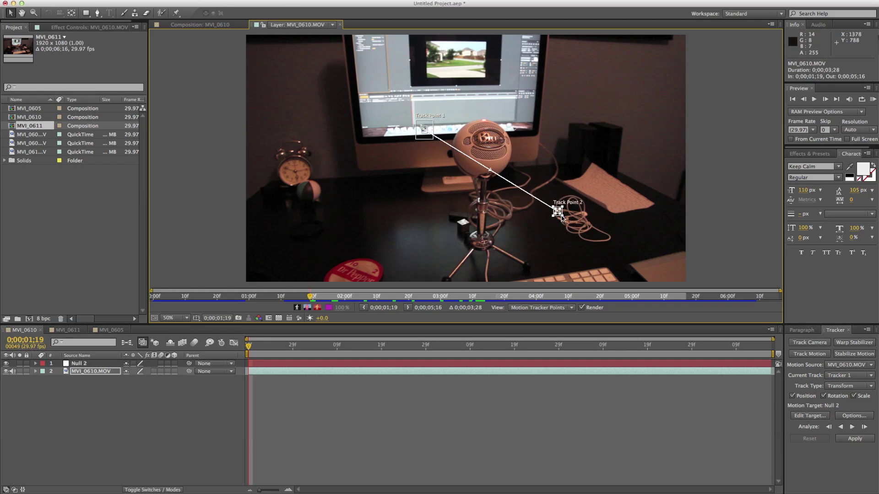
mouse_move(559, 215)
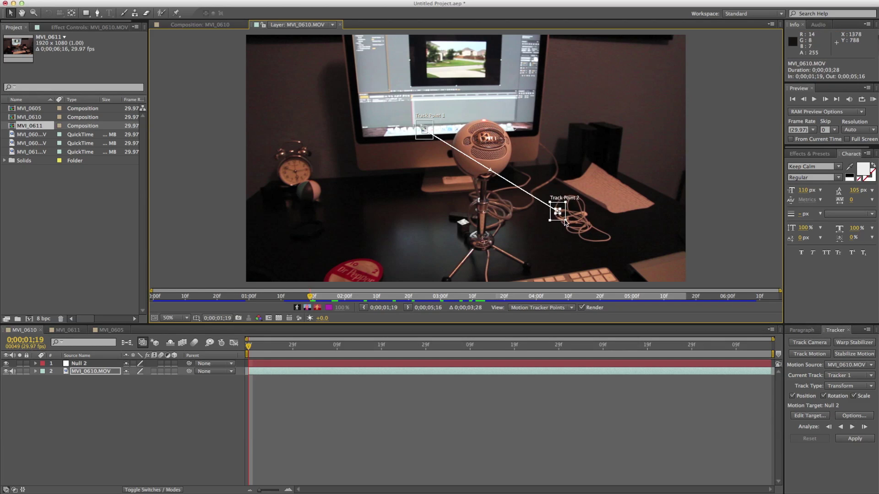
click(852, 428)
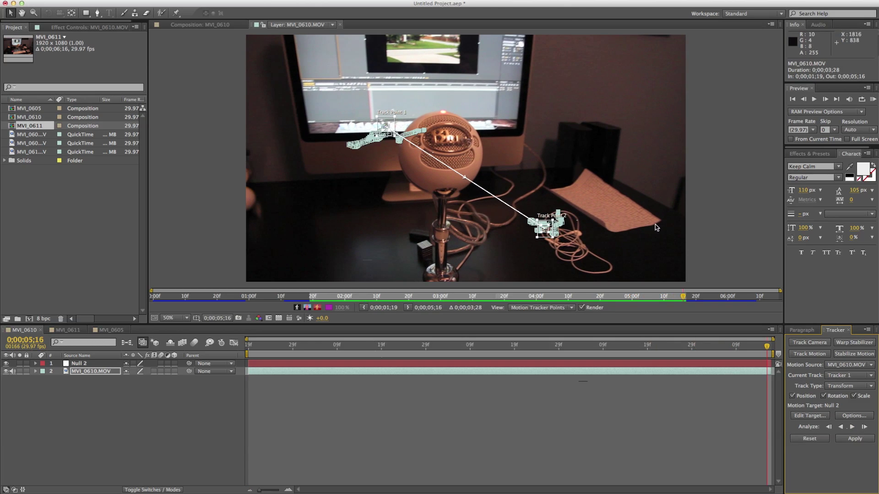
Apply the track data to Null 2, preview the result, and collapse the layer properties.
click(855, 440)
click(465, 263)
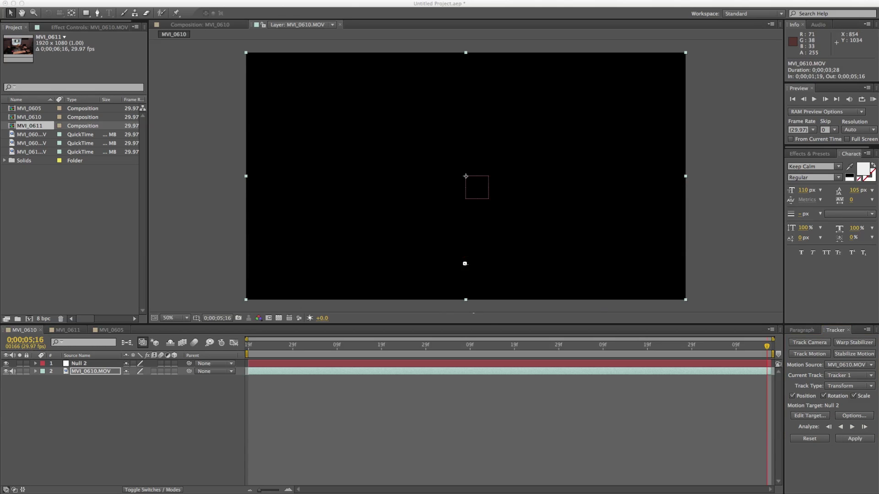
mouse_move(261, 353)
mouse_down()
mouse_move(457, 350)
mouse_move(246, 352)
mouse_up()
key(space)
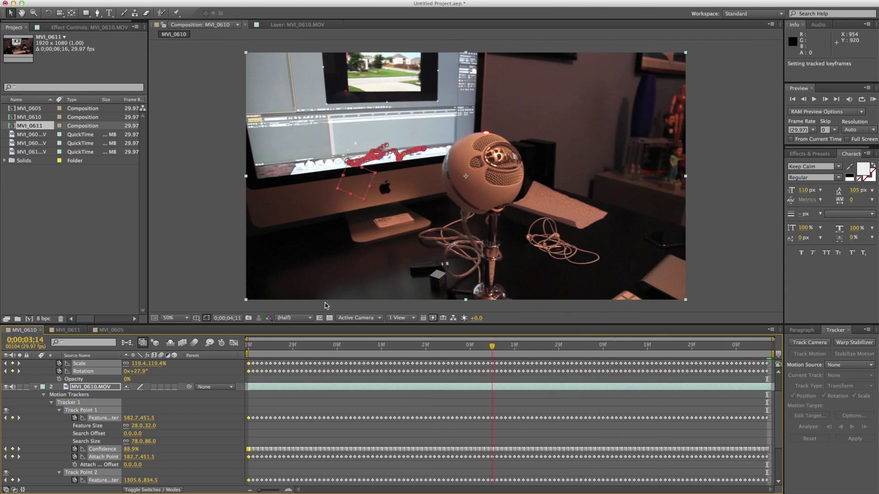
key(space)
scroll(47, 401, up, 3)
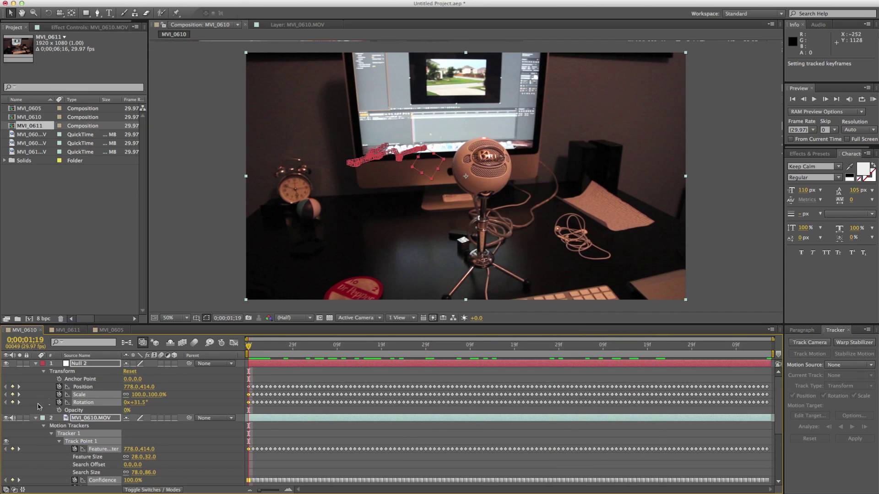
super+click(36, 418)
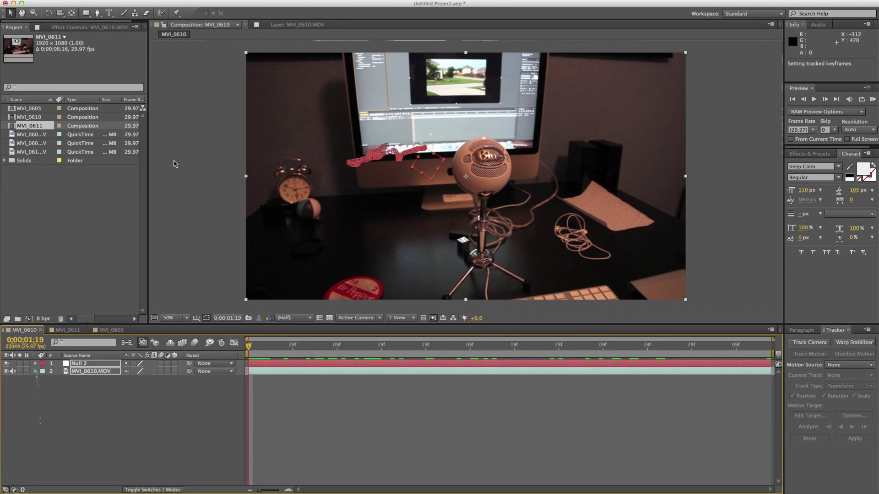
click(165, 0)
Create a NULL TRACK text layer and move it toward the left.
mouse_move(174, 3)
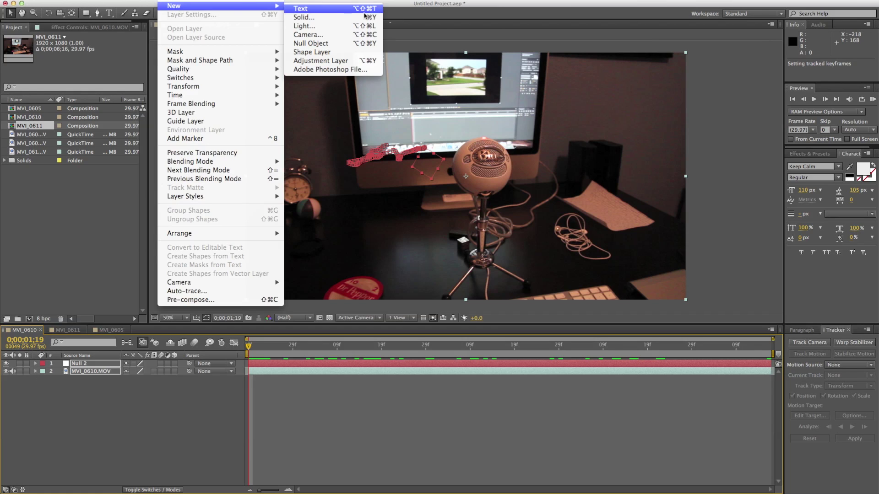
click(297, 6)
text(T)
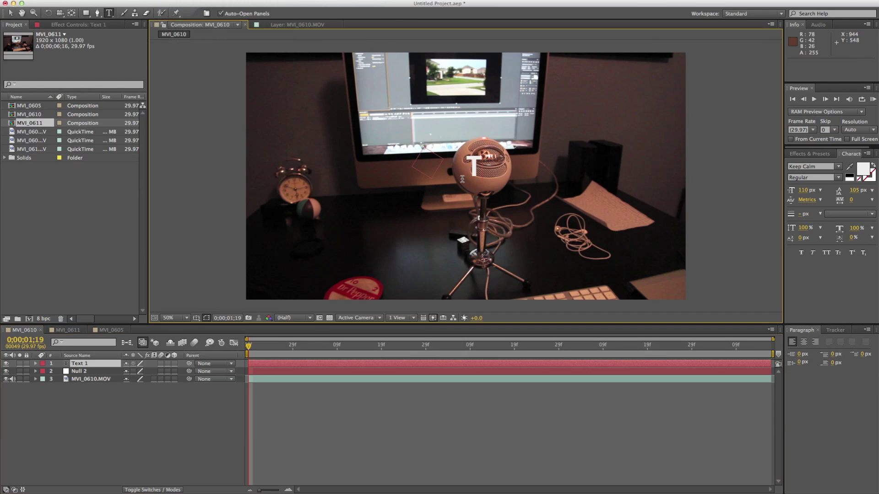
text(R)
key(BackSpace)
key(BackSpace)
text(NULL)
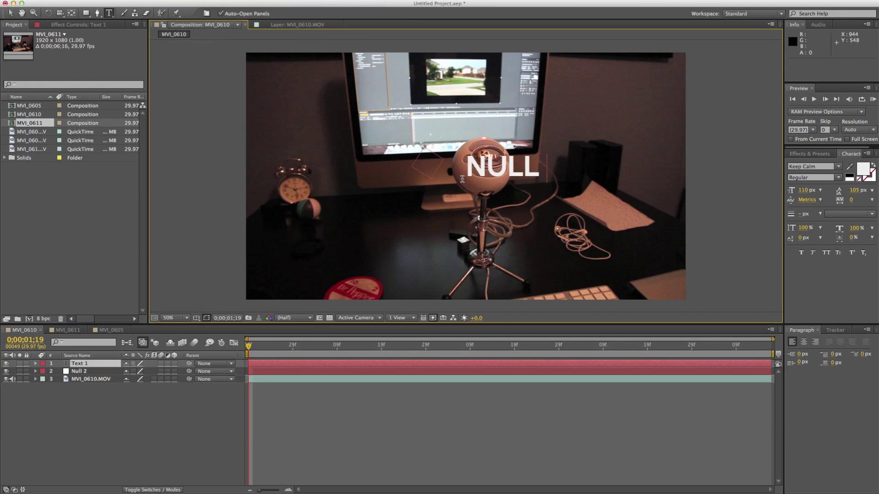
text( TRACK)
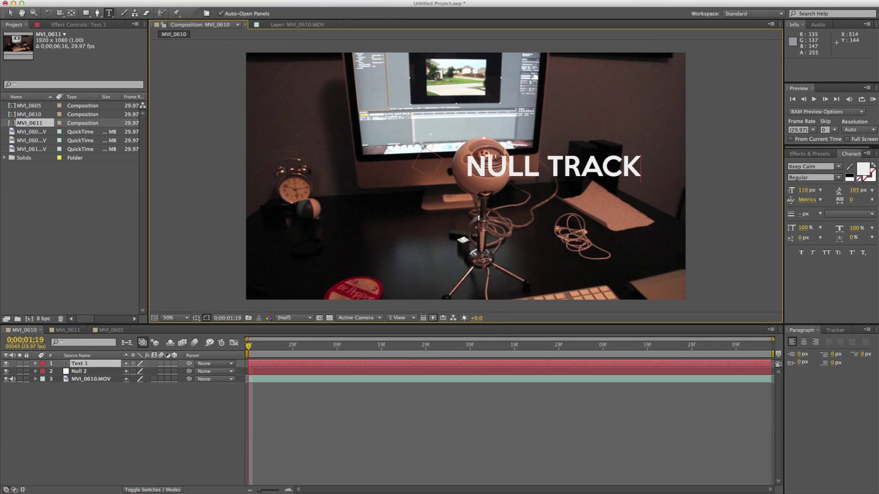
click(10, 13)
drag(580, 174, 452, 177)
Scale NULL TRACK to 61%, place it beside the microphone, parent it to Null 2, and preview.
click(35, 363)
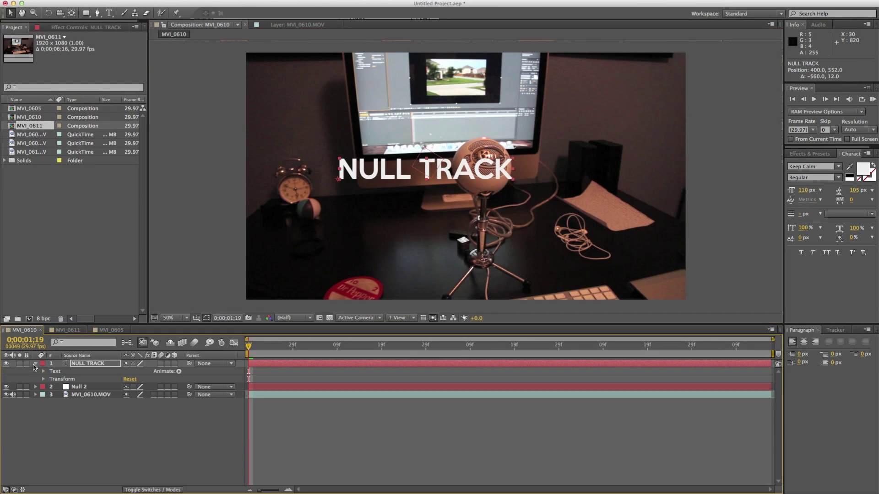
click(44, 379)
mouse_move(137, 407)
mouse_down()
mouse_move(118, 407)
mouse_move(126, 407)
mouse_up()
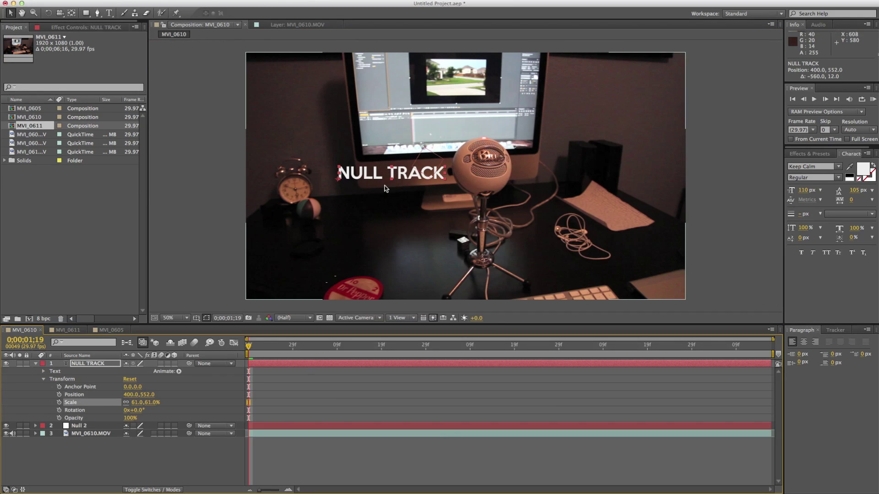
drag(360, 179, 372, 169)
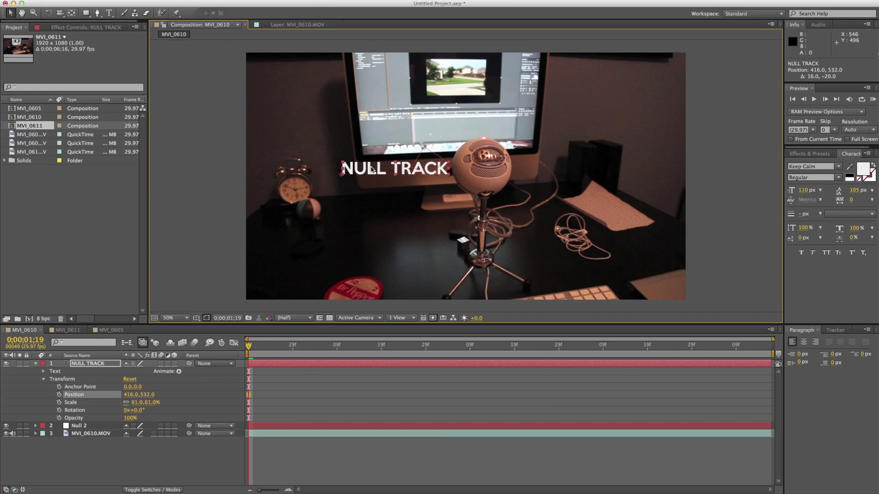
drag(189, 363, 85, 427)
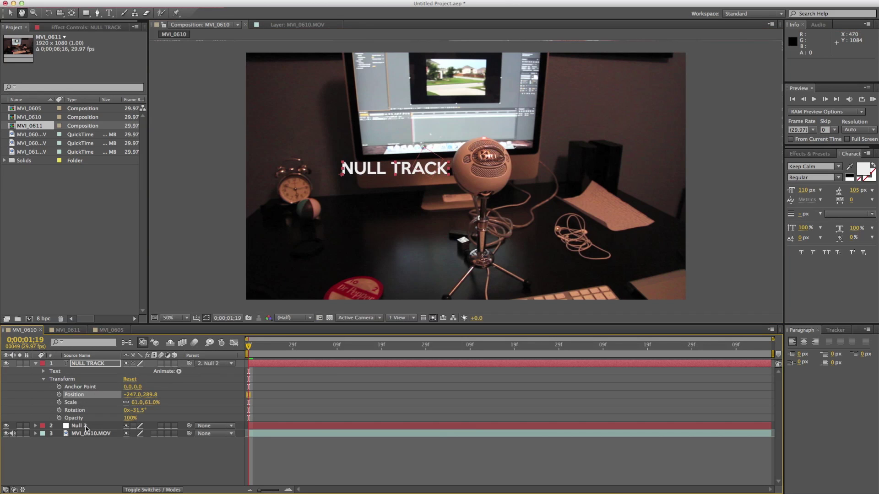
key(space)
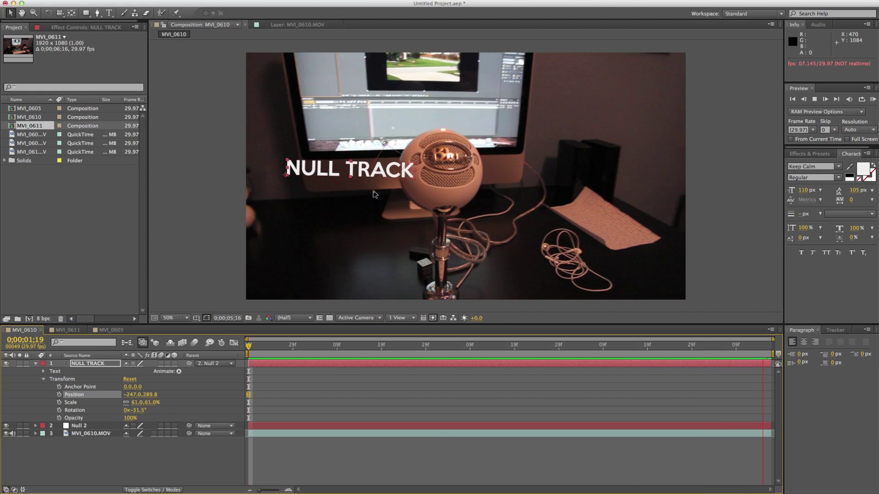
key(space)
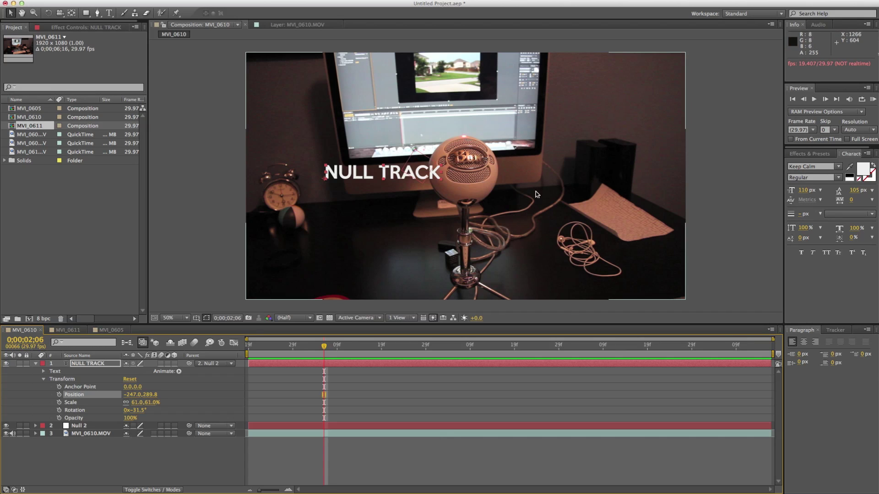
drag(326, 347, 249, 357)
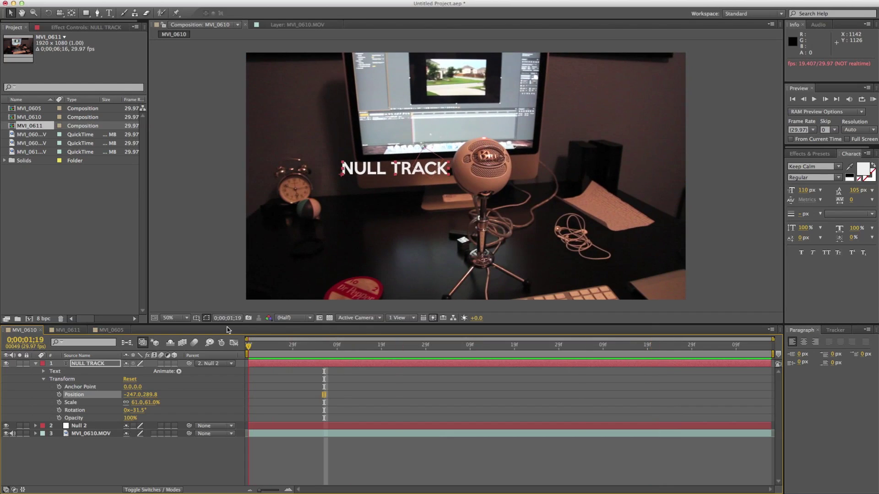
click(96, 366)
Delete the NULL TRACK and Null 2 layers, then apply Track Camera to MVI_0610.MOV.
key(Delete)
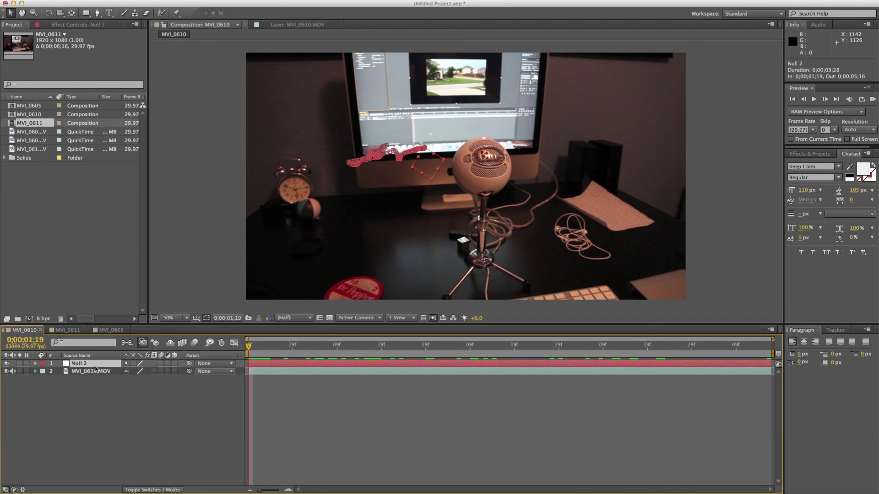
key(Delete)
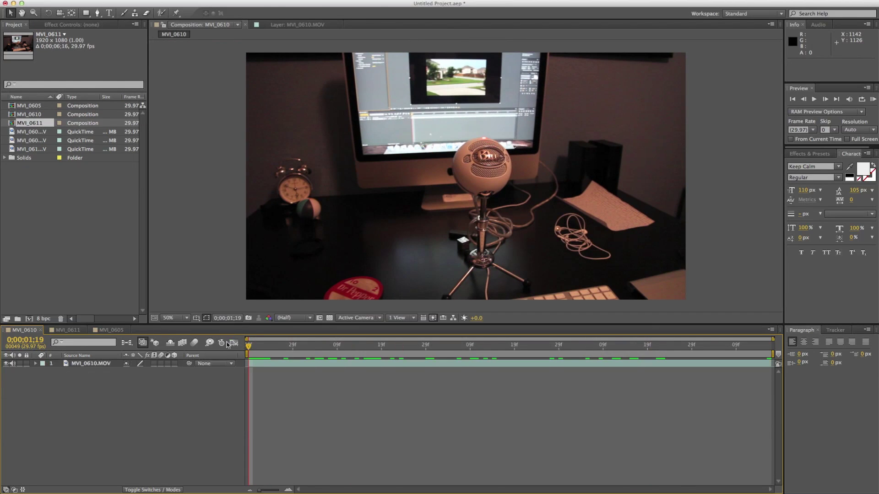
click(254, 363)
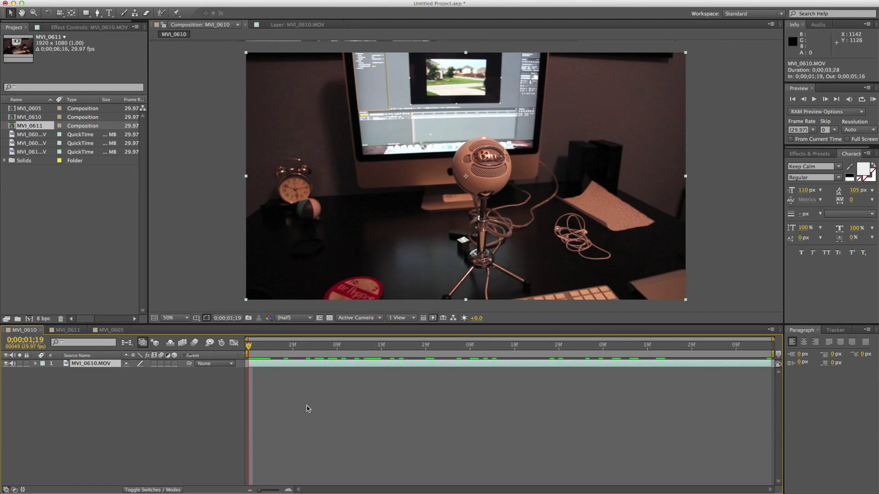
right_click(290, 365)
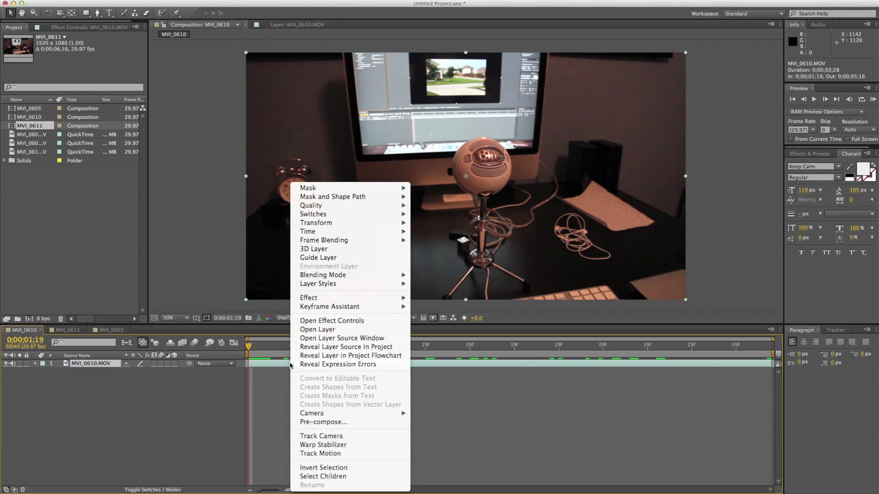
click(338, 436)
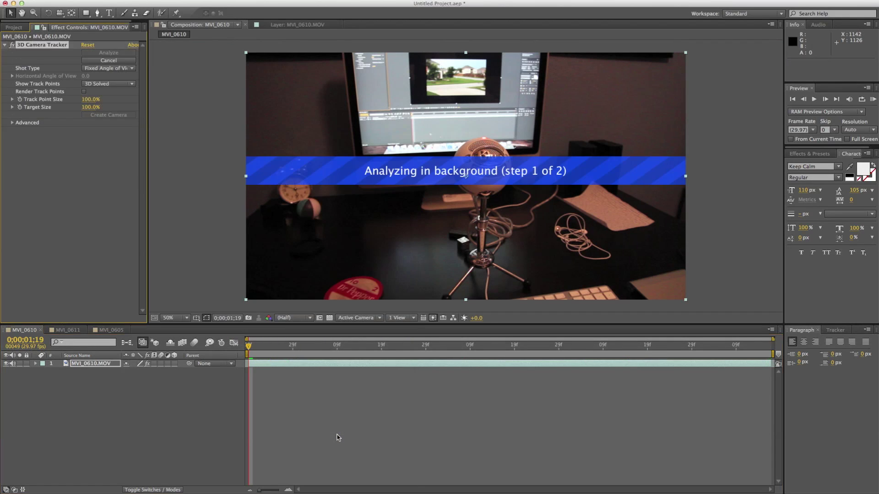
click(834, 330)
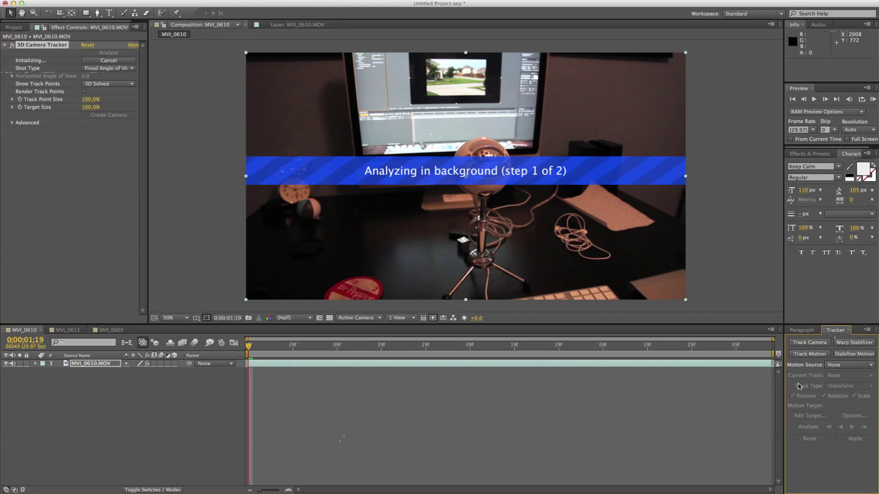
click(123, 70)
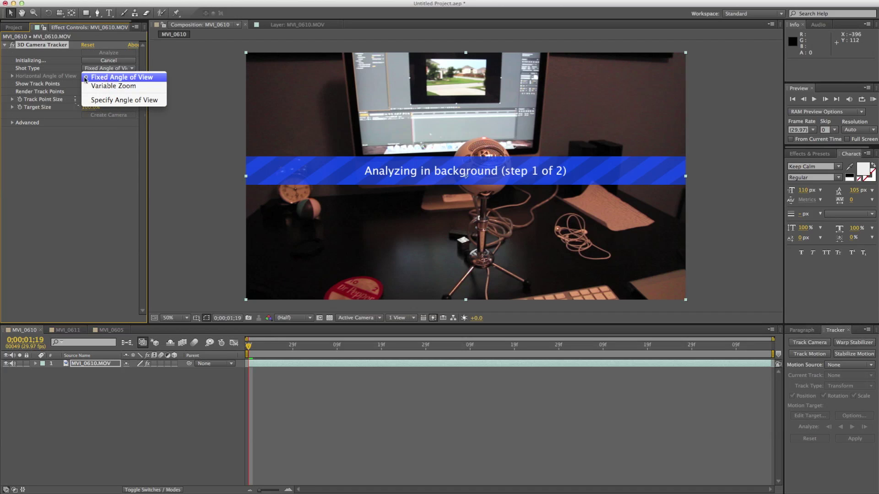
Keep Fixed Angle of View shot type, set Solve Method to Typical, then switch to MVI_0611.
click(130, 78)
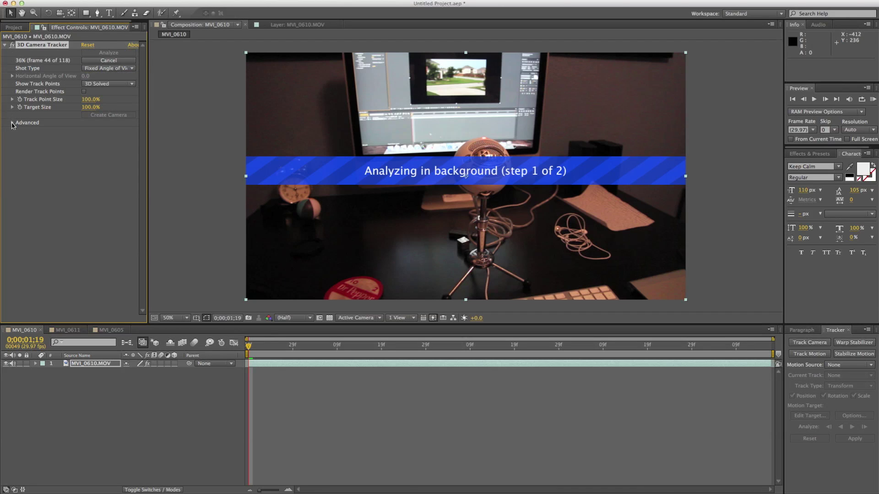
click(12, 123)
click(105, 131)
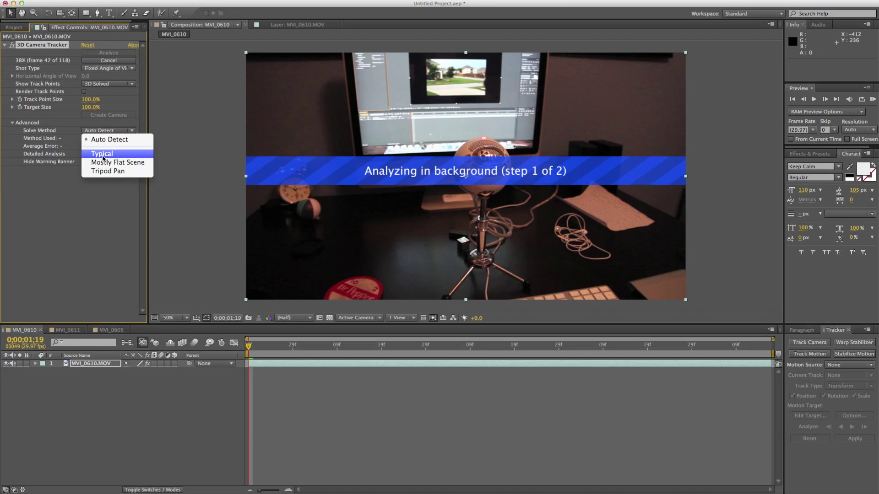
click(102, 155)
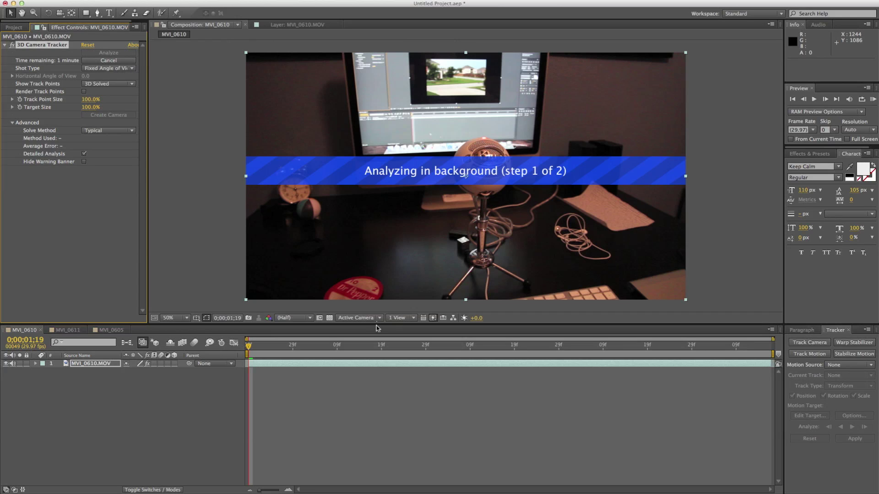
click(60, 330)
Show the 3D Camera Tracker's track points on MVI_0610.MOV, RAM-preview them, and target a point by the microphone.
click(91, 364)
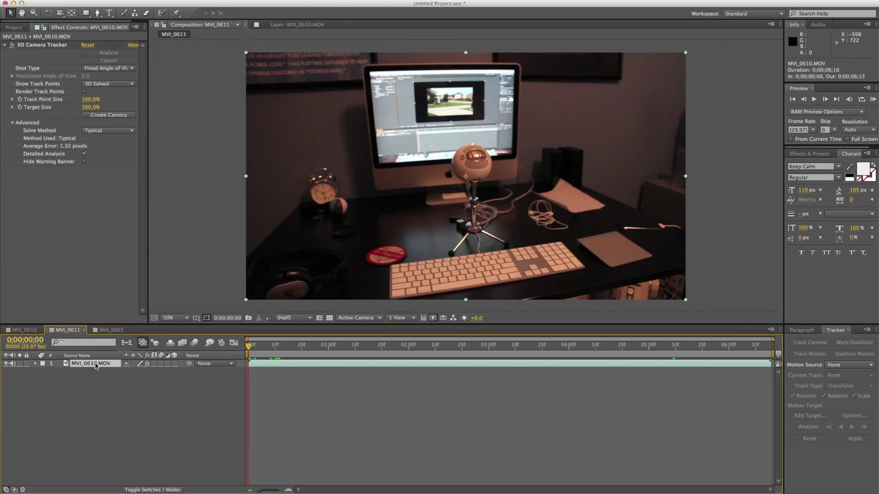
click(50, 45)
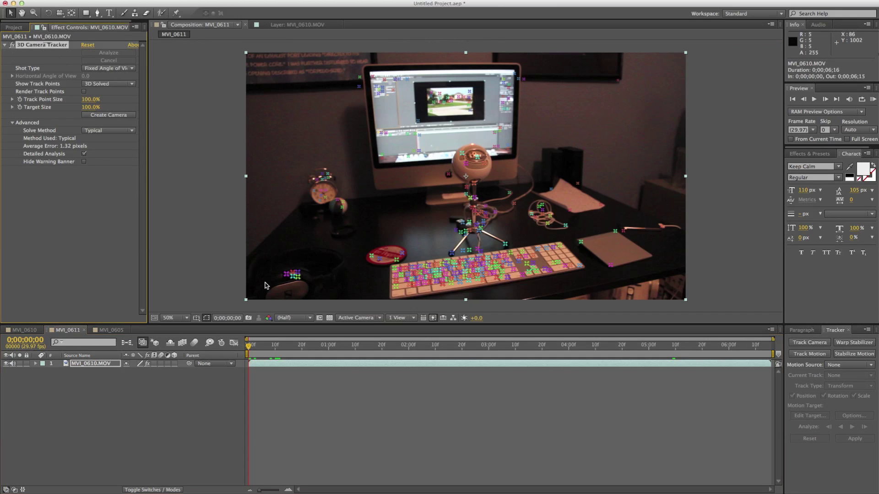
mouse_move(246, 353)
mouse_down()
mouse_move(374, 353)
mouse_move(248, 353)
mouse_up()
key(KP_0)
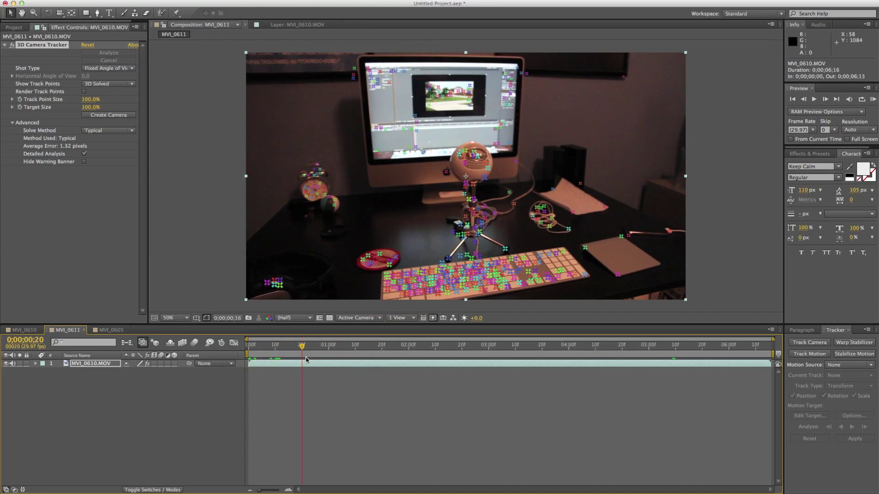
key(KP_0)
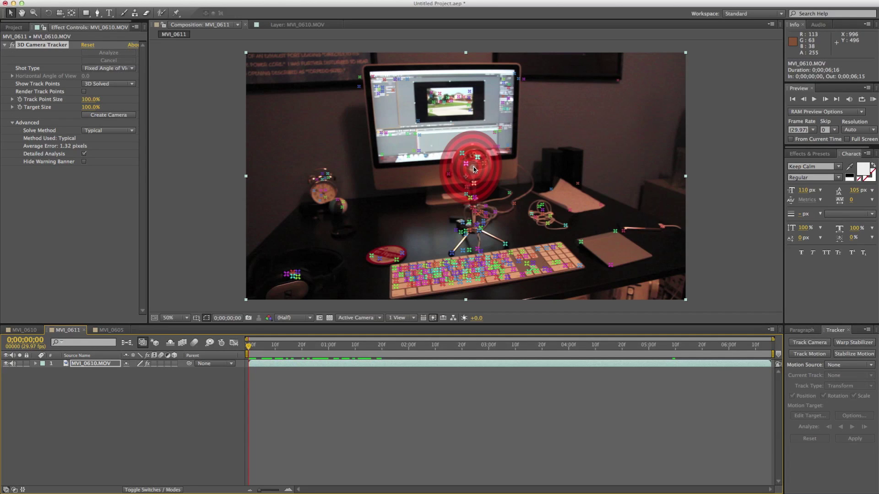
right_click(474, 169)
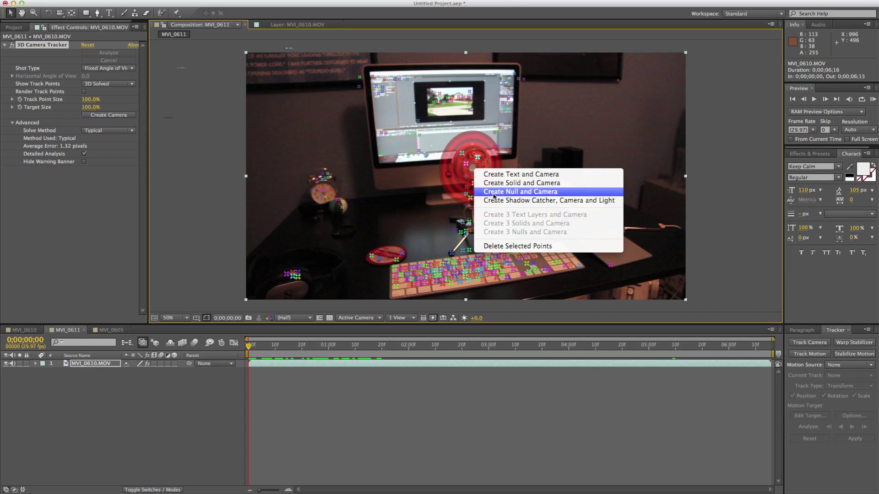
Create a text layer and camera at the track point and retype the text as TRACKER.
click(508, 174)
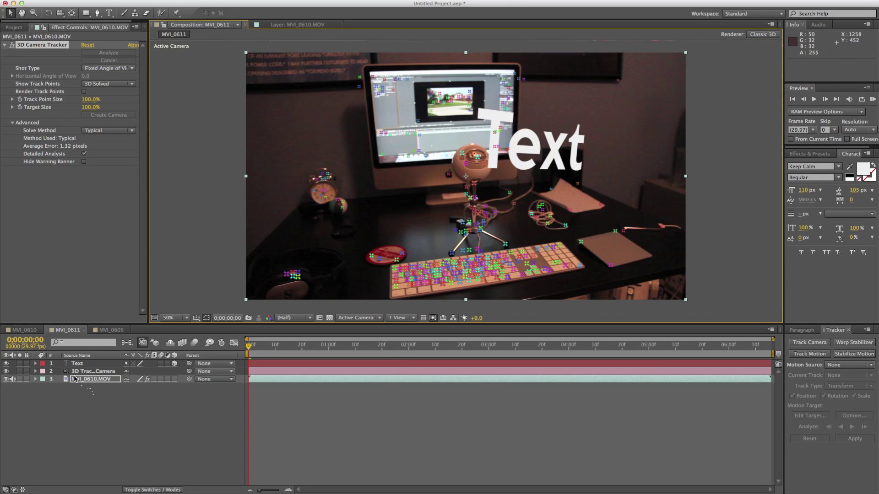
click(552, 159)
double_click(525, 137)
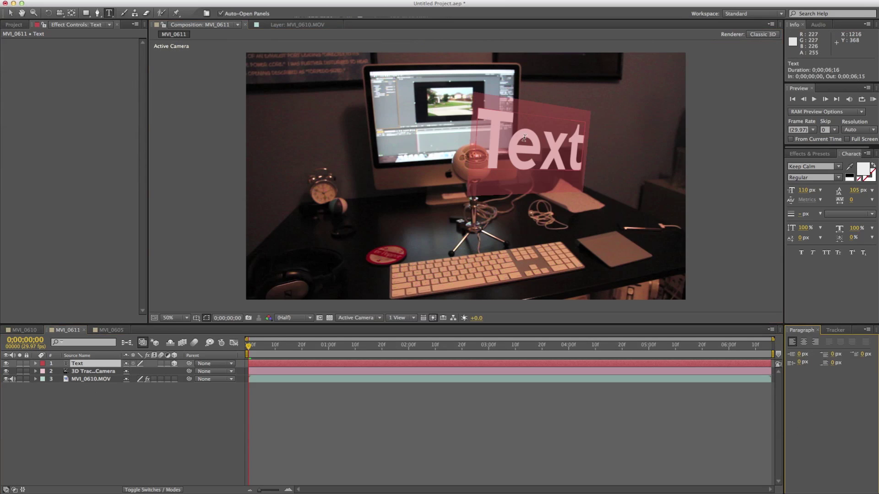
key(BackSpace)
text(TRA)
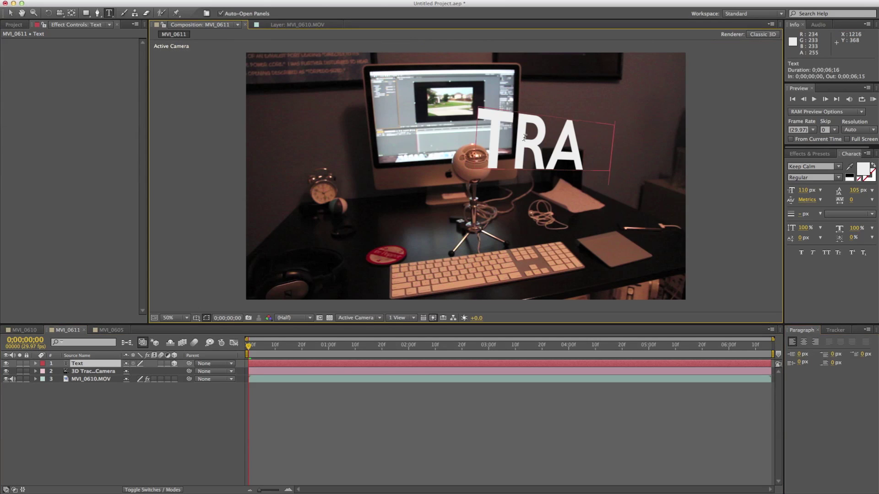
text(CKED)
key(BackSpace)
text(R)
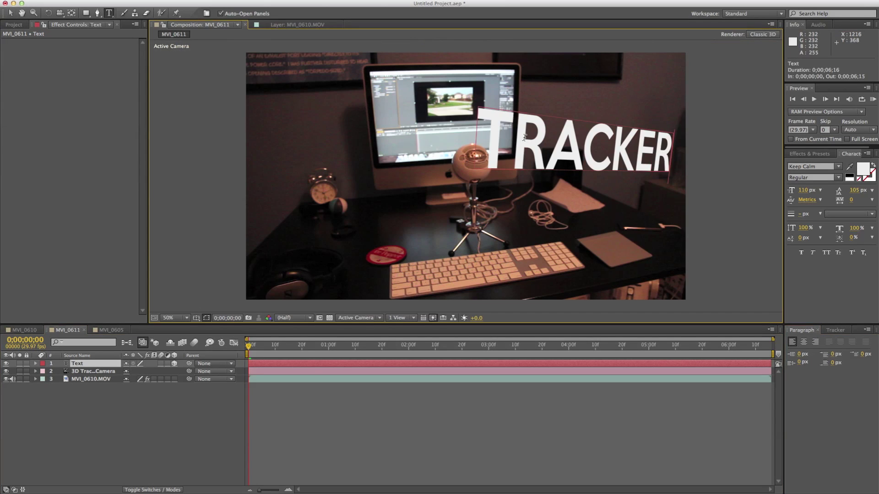
click(10, 13)
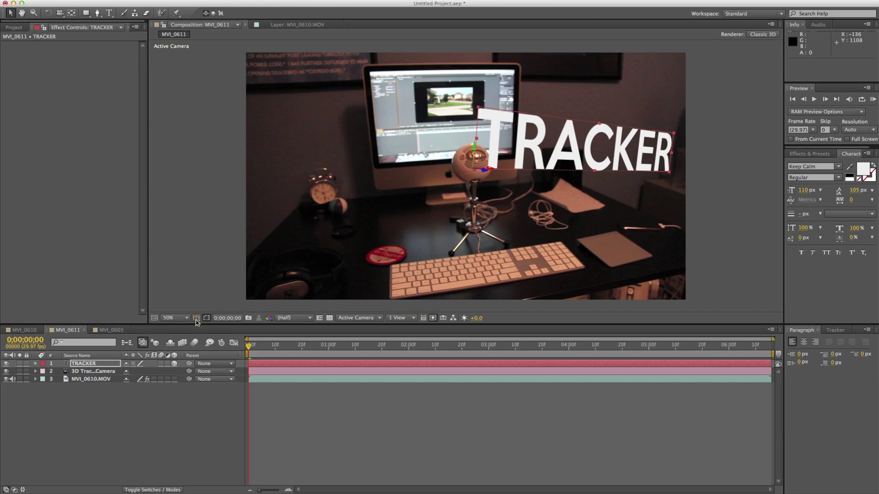
Set the TRACKER text to 485.8% scale with 13° Y and -2° Z rotation.
click(35, 365)
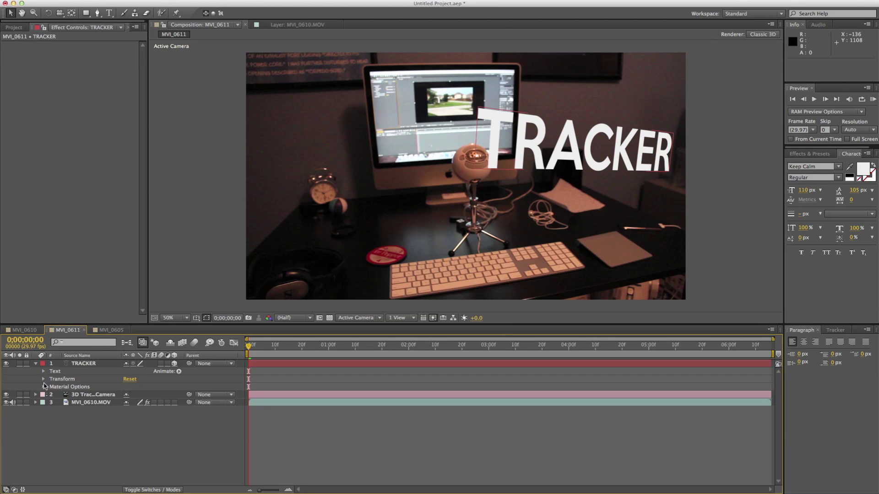
click(43, 380)
drag(137, 403, 103, 409)
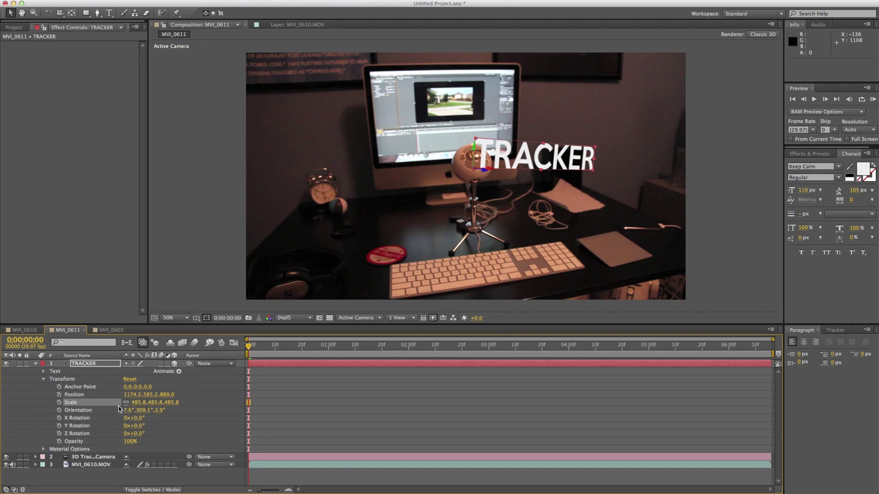
drag(136, 435, 142, 427)
Position the TRACKER text just right of the microphone head and preview it.
drag(499, 175, 547, 172)
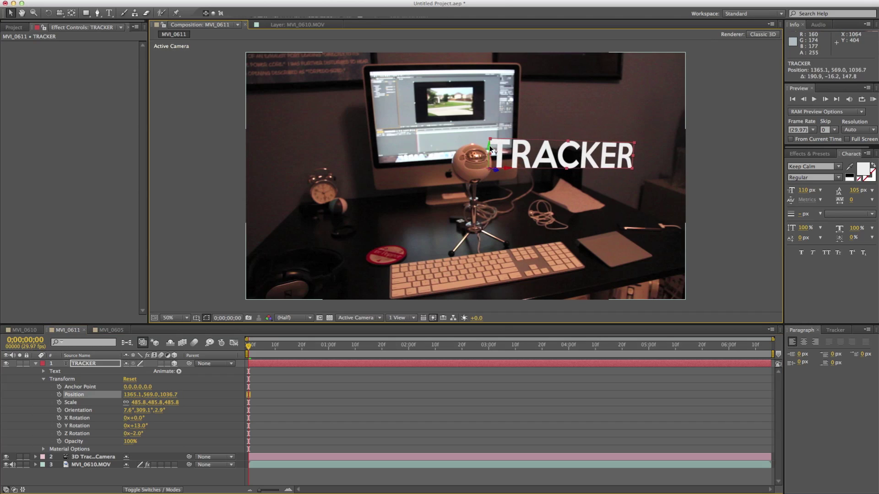
drag(488, 147, 512, 176)
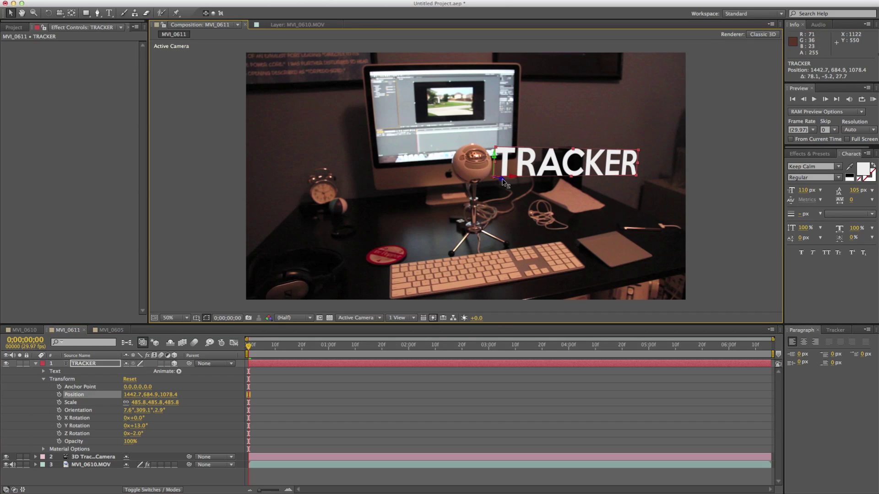
drag(500, 179, 464, 139)
click(204, 180)
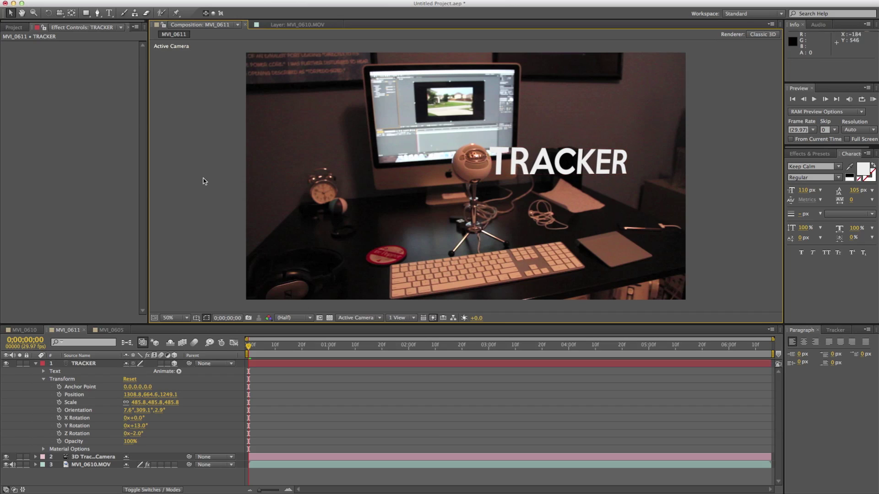
click(489, 160)
click(486, 185)
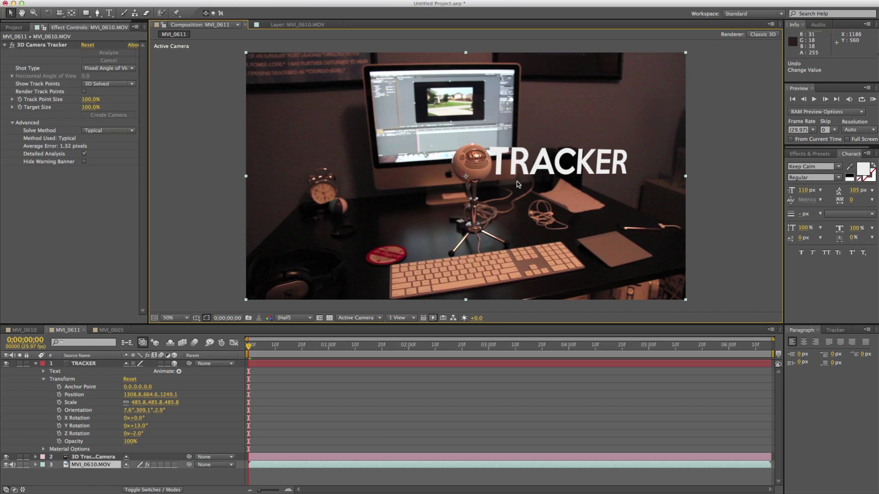
click(77, 366)
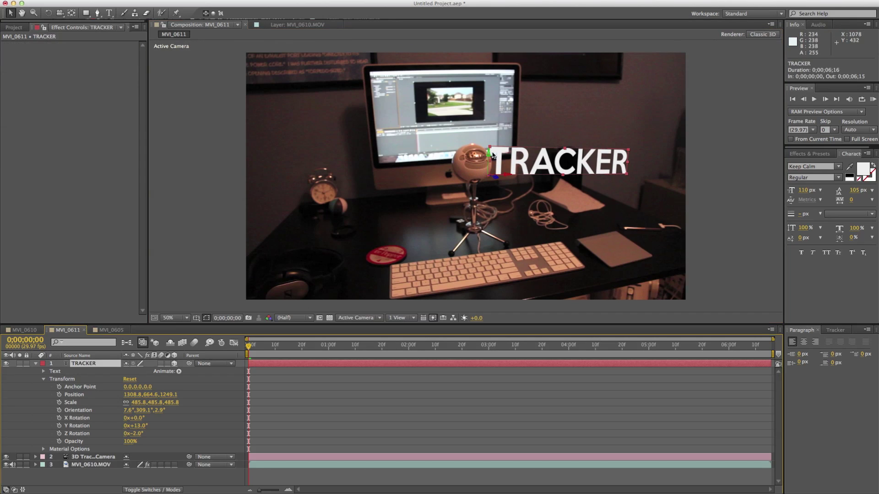
drag(492, 156, 517, 180)
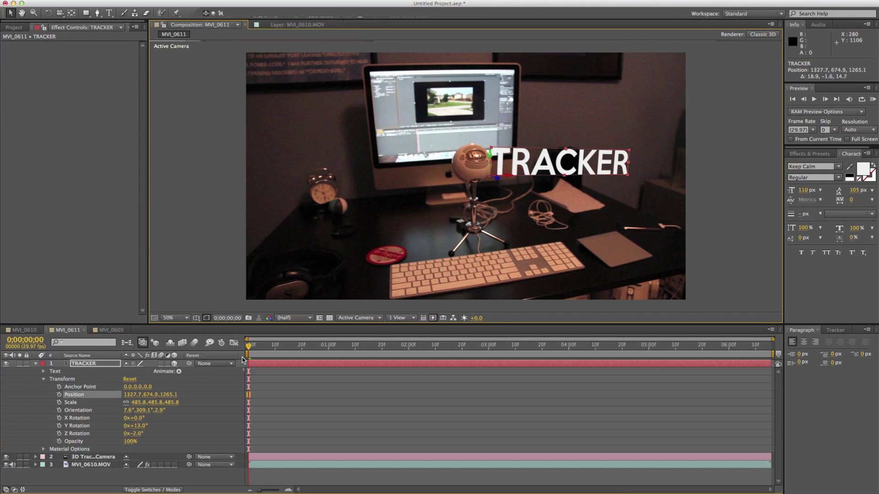
click(227, 254)
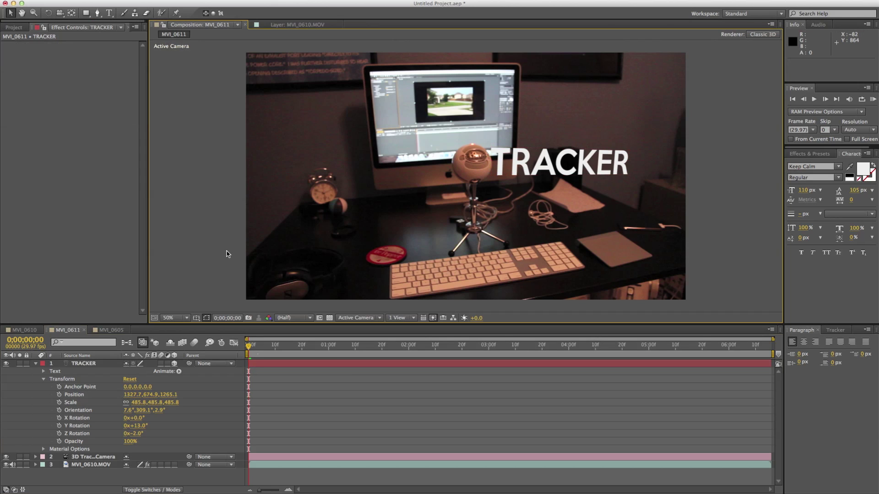
key(space)
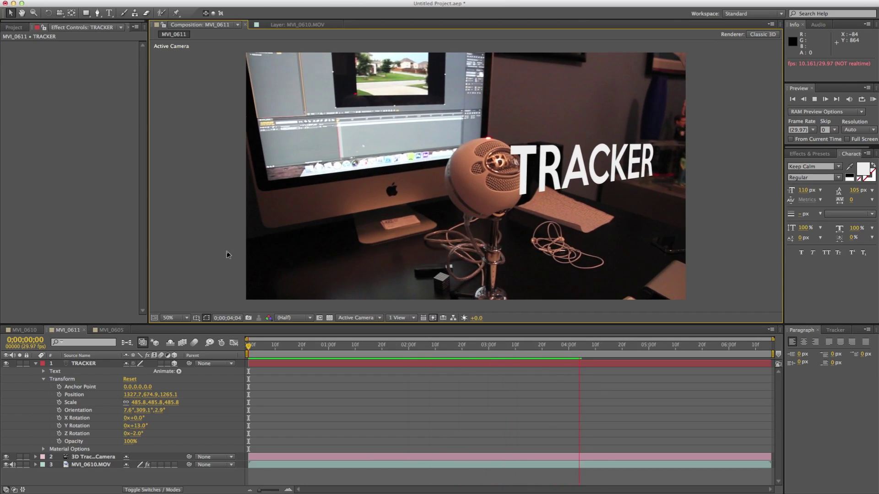
key(space)
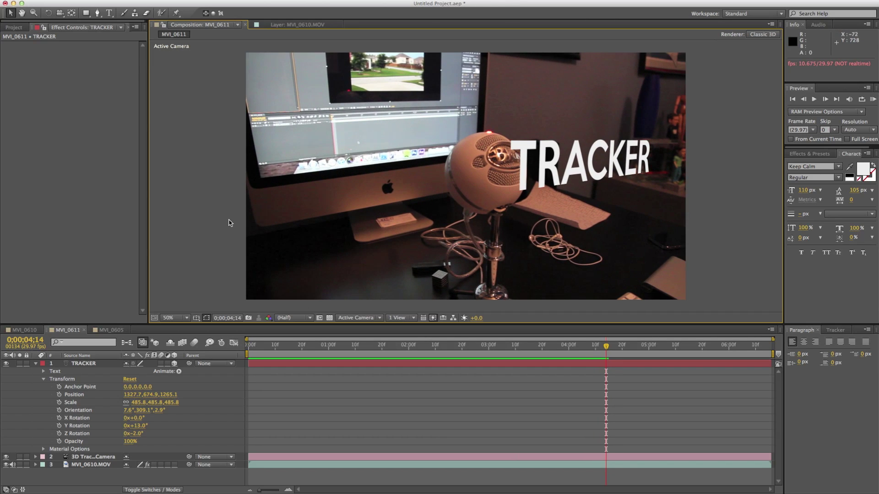
key(space)
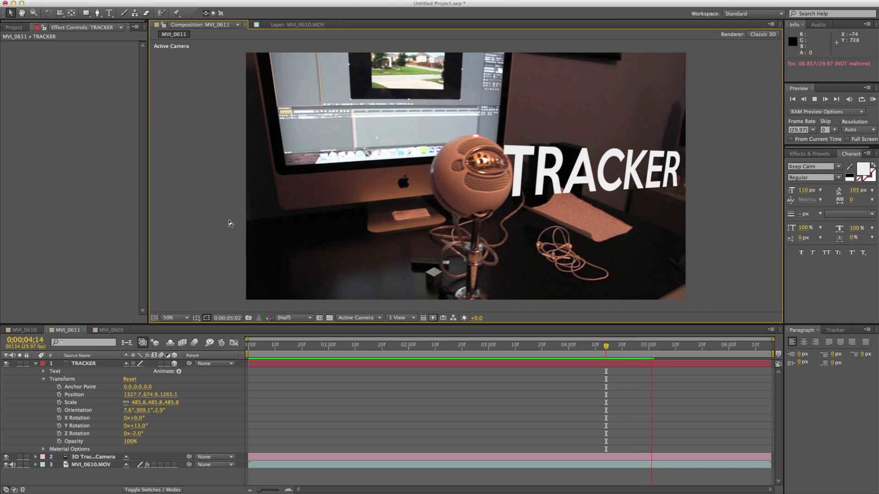
key(space)
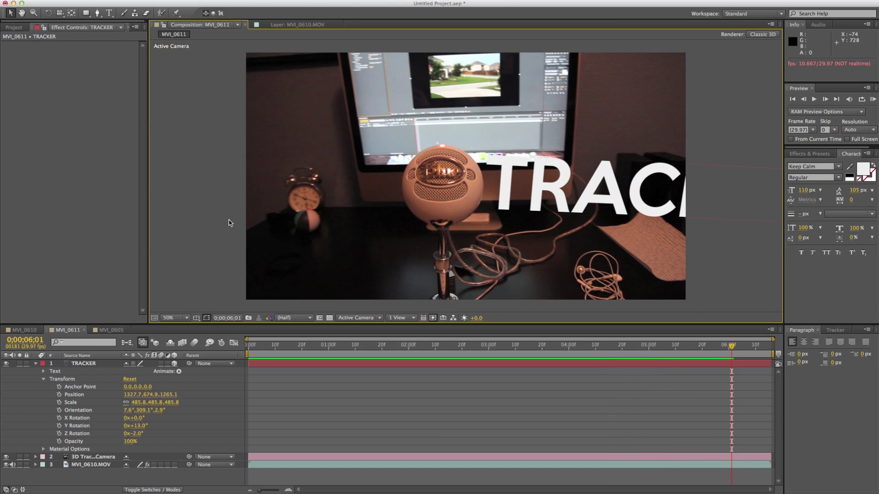
drag(728, 346, 670, 367)
key(space)
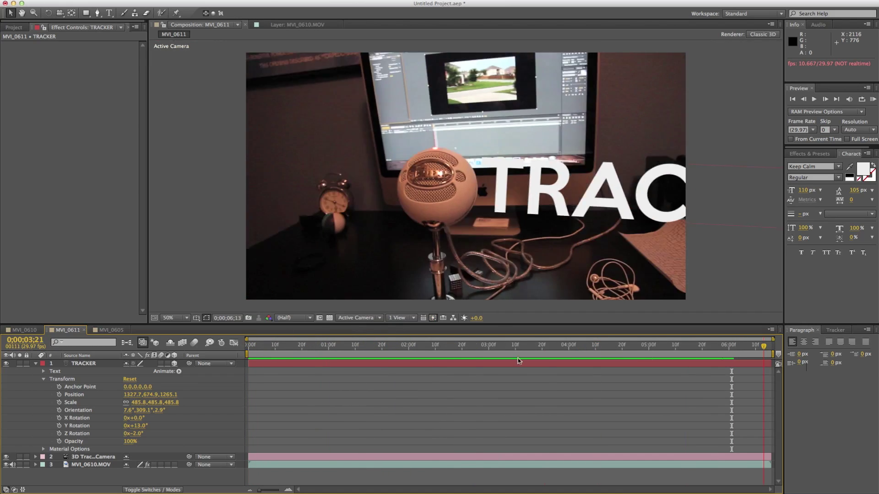
key(Home)
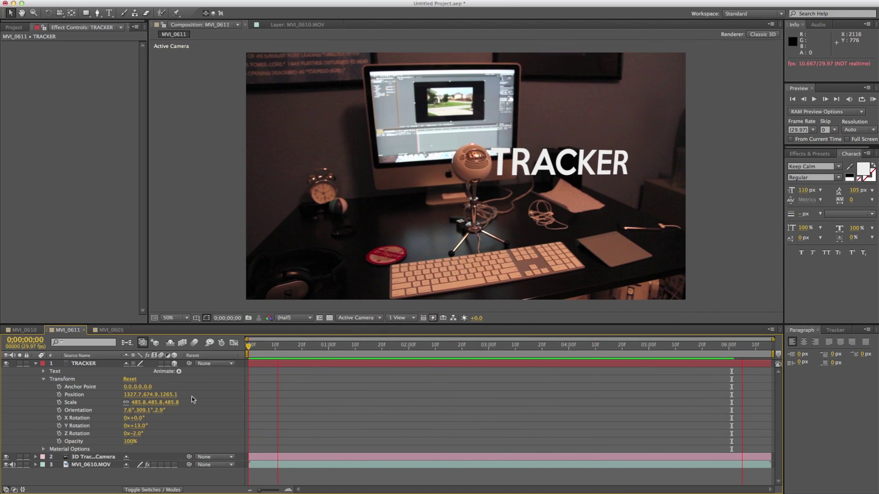
click(605, 265)
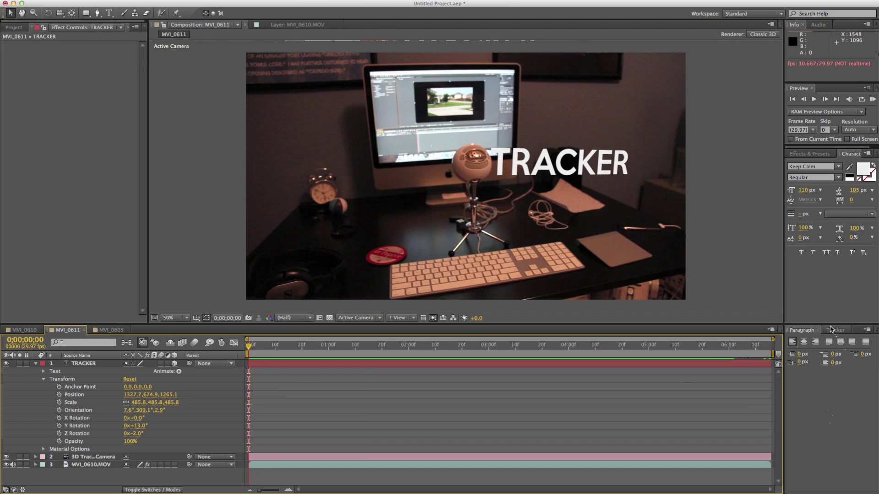
click(499, 374)
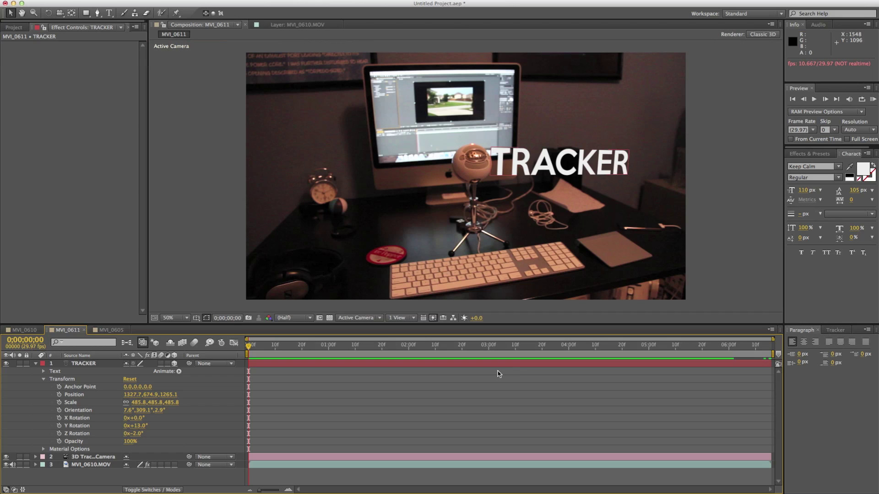
drag(252, 341, 619, 362)
drag(473, 368, 609, 387)
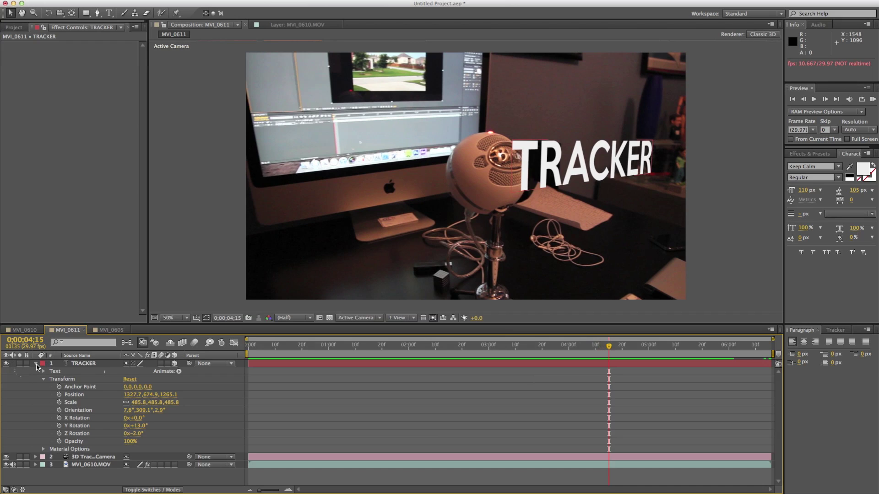
click(36, 364)
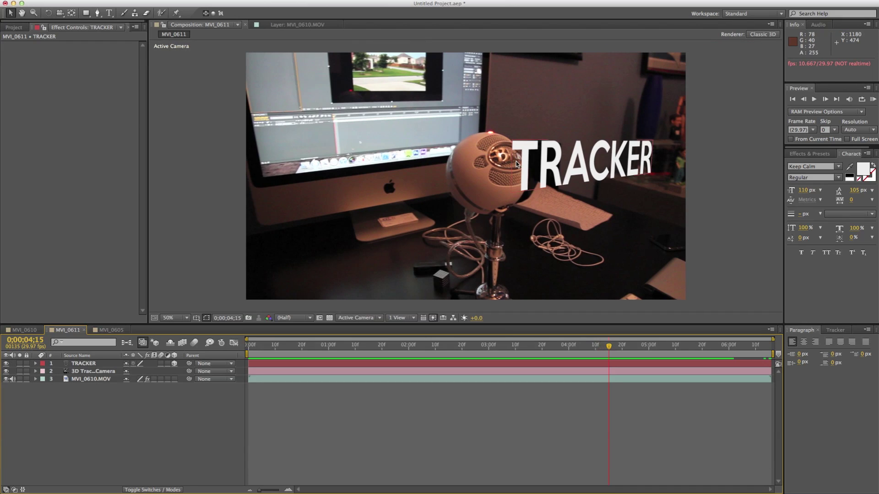
Duplicate the MVI_0610.MOV footage layer and move the copy to the top, above TRACKER.
click(90, 379)
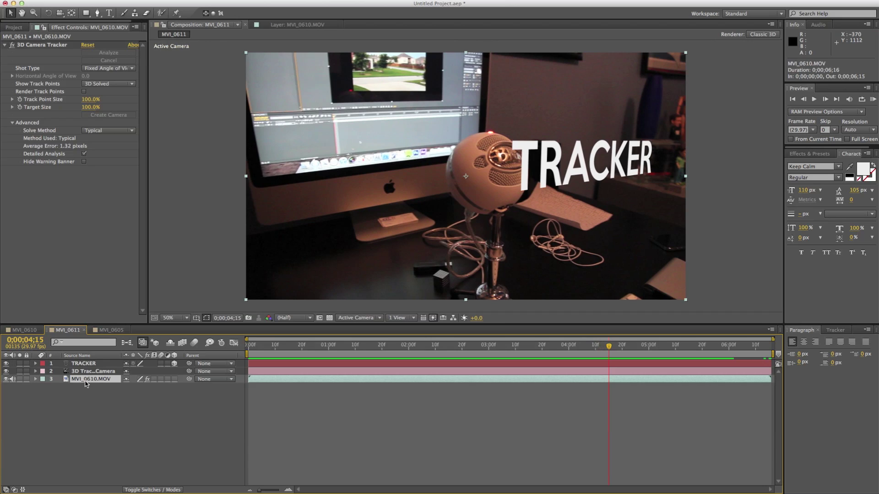
key(ctrl+c)
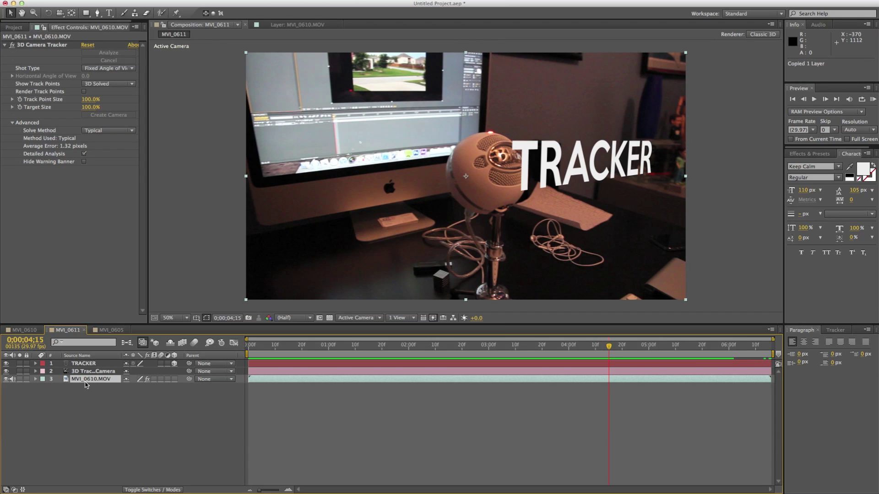
key(ctrl+v)
right_click(79, 381)
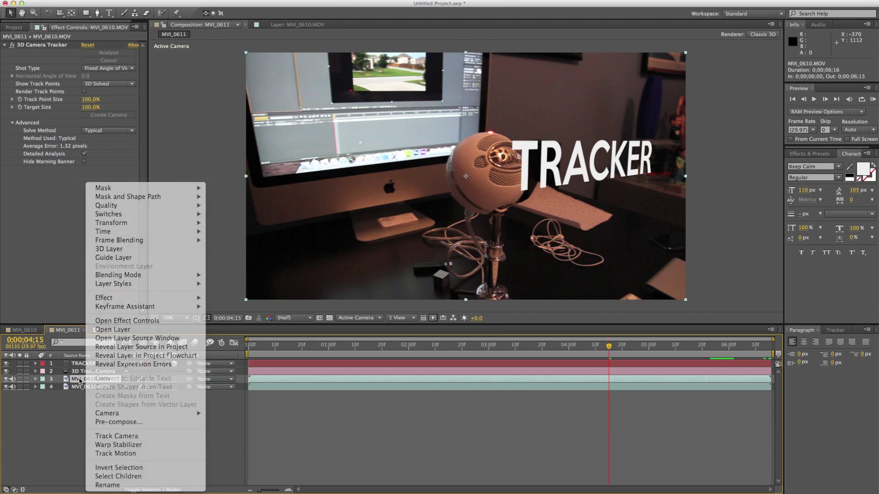
key(Escape)
drag(81, 362, 82, 365)
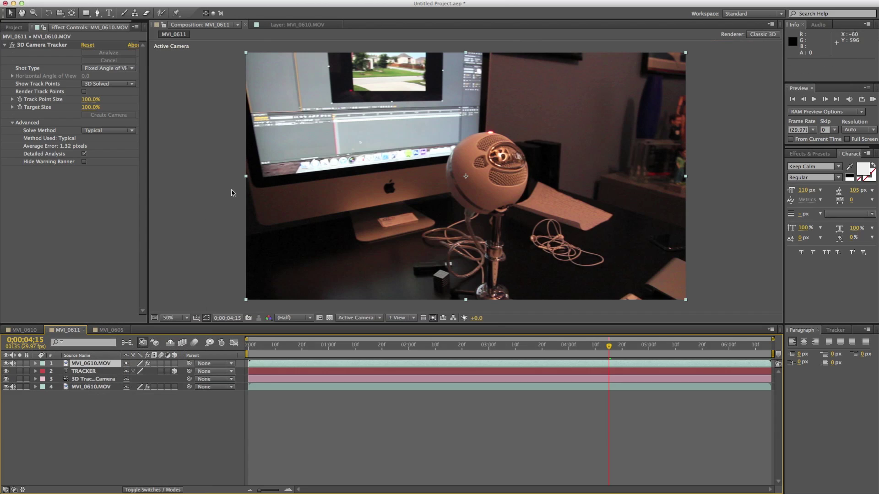
Open the top duplicate in its layer view and delete its 3D Camera Tracker effect.
double_click(89, 364)
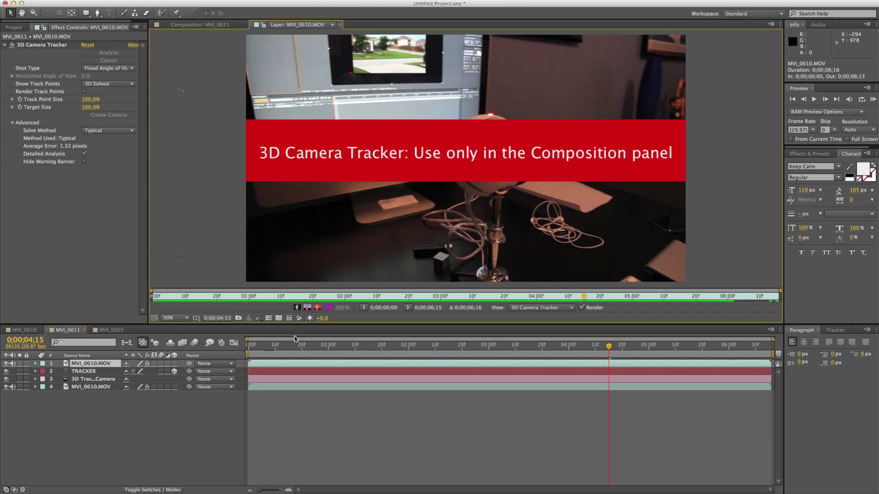
click(55, 46)
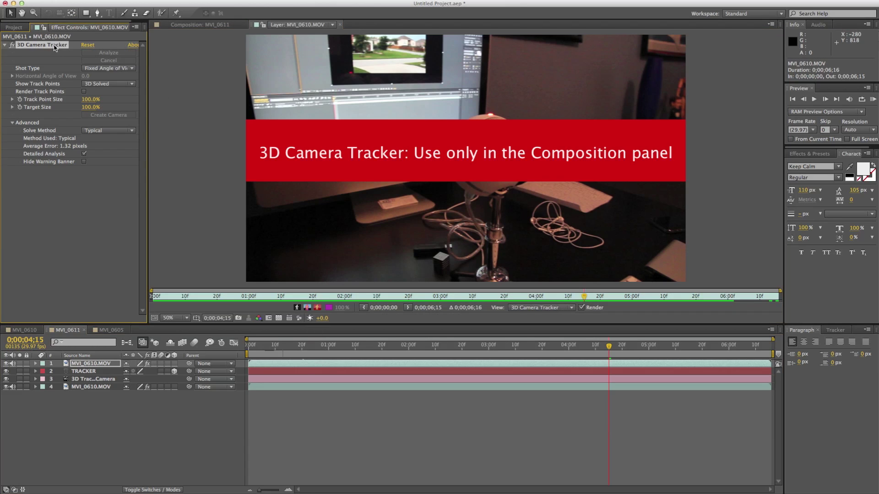
key(Delete)
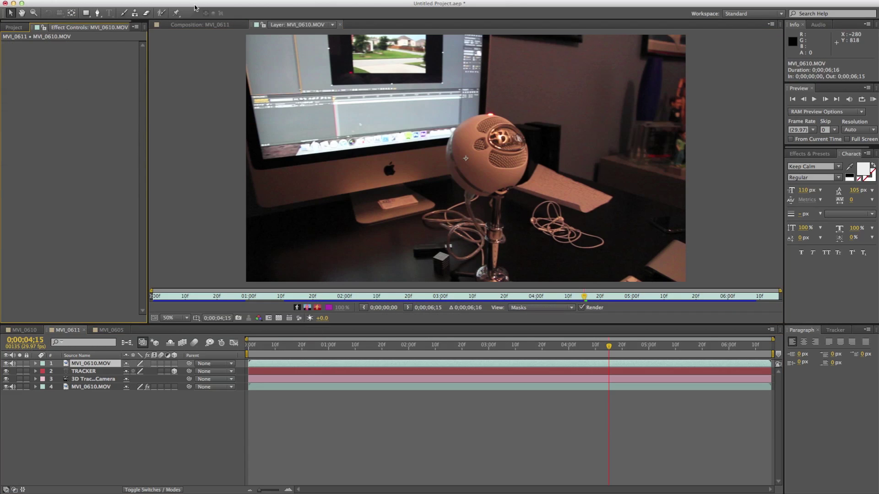
Roto Brush the microphone as foreground around 4;26, mark the surroundings as background, and propagate to 4;20.
key(Home)
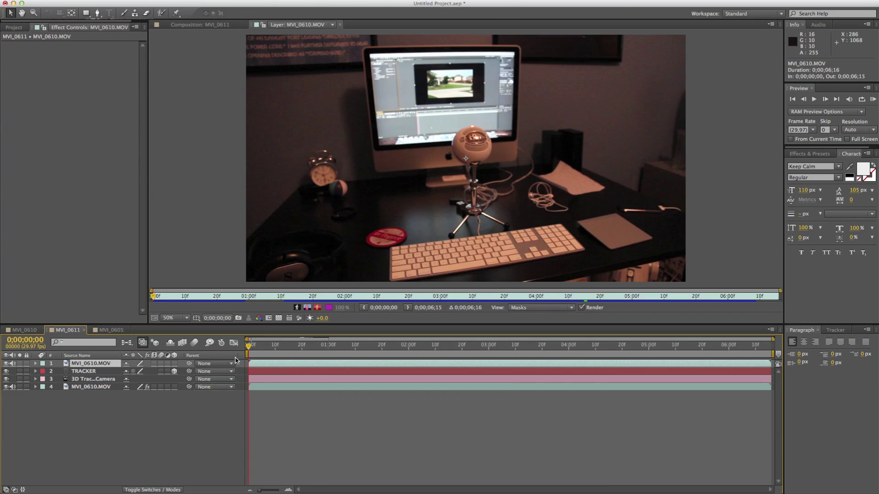
drag(273, 353, 604, 384)
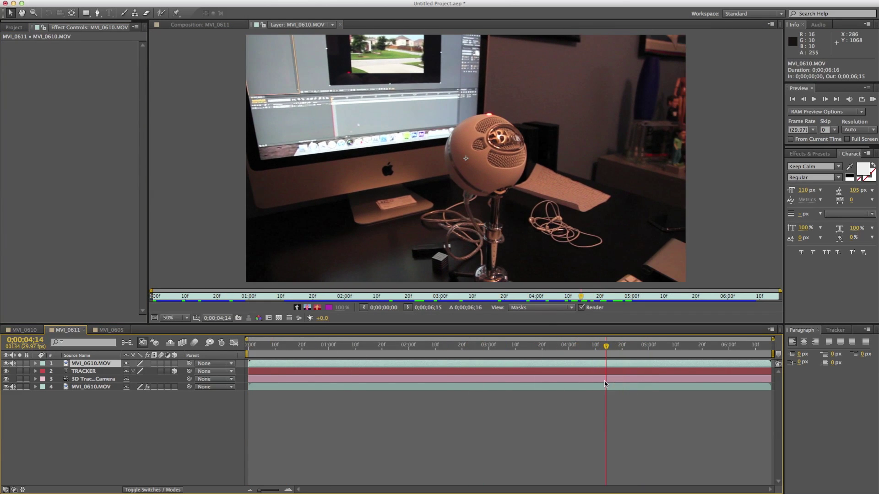
click(160, 14)
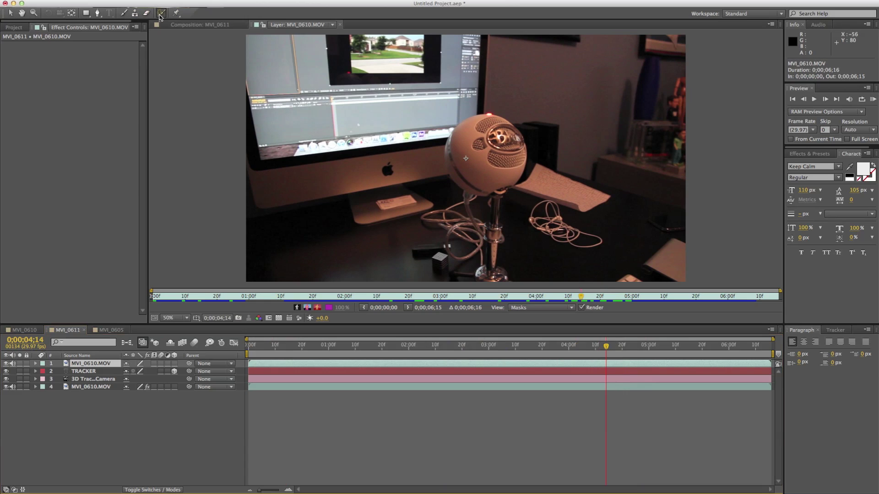
mouse_move(489, 120)
mouse_down()
mouse_move(458, 150)
mouse_move(468, 168)
mouse_up()
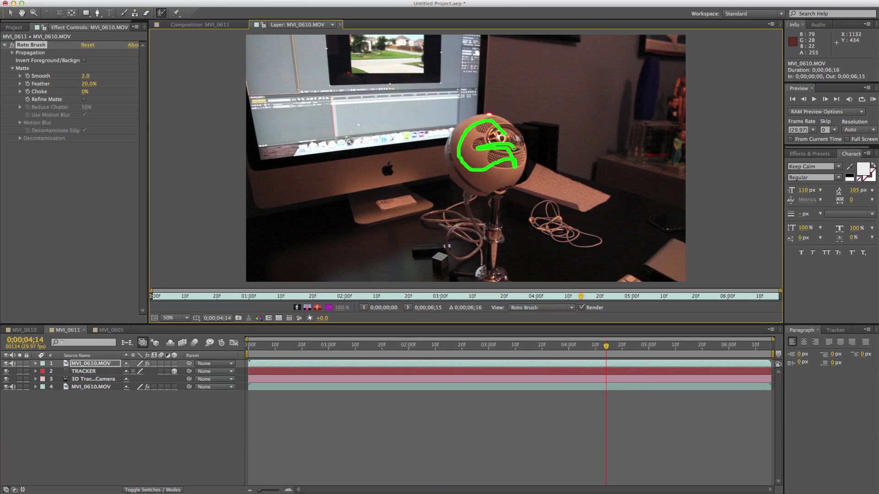
drag(519, 155, 519, 151)
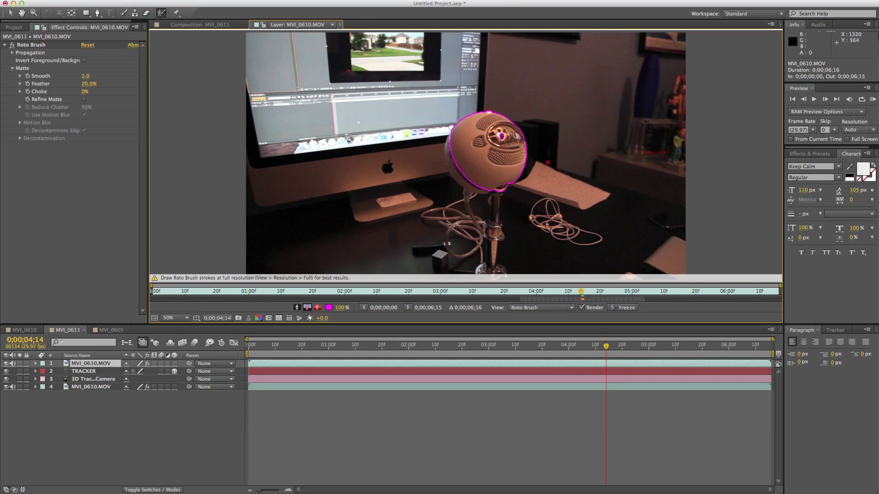
drag(514, 91, 514, 91)
drag(592, 295, 602, 296)
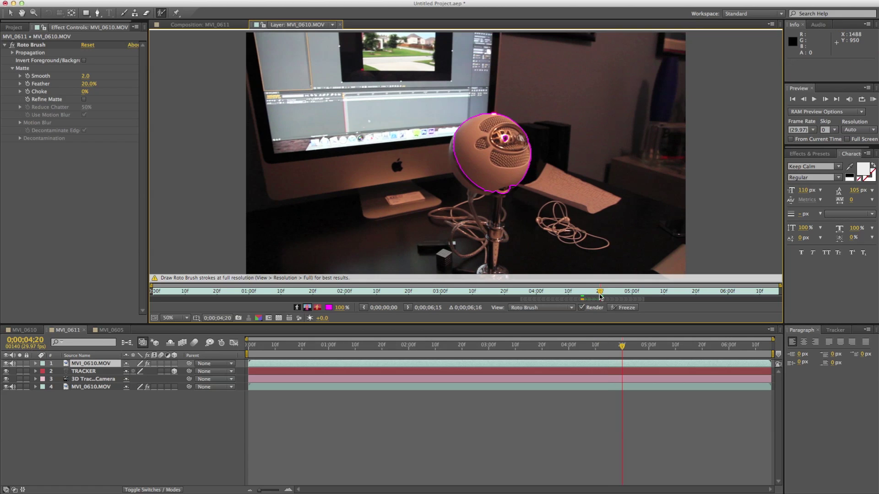
click(210, 23)
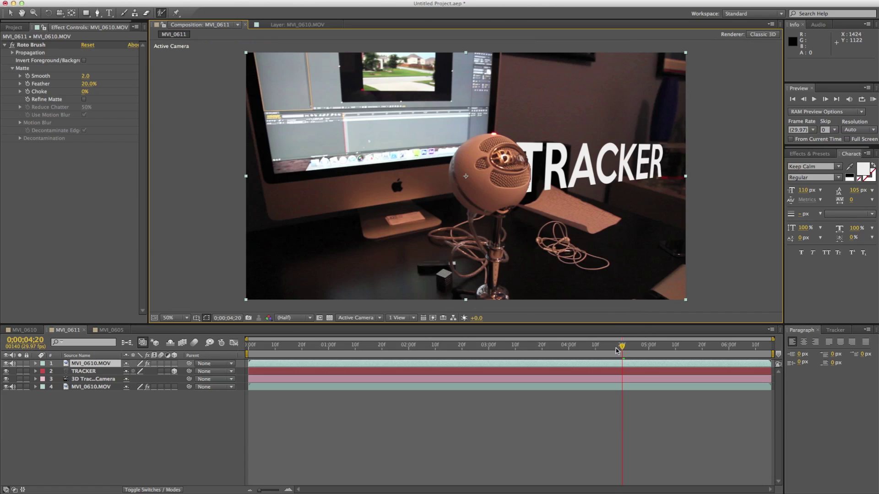
Scrub to 4;23 to check the TRACKER text passing behind the microphone.
drag(616, 350, 634, 357)
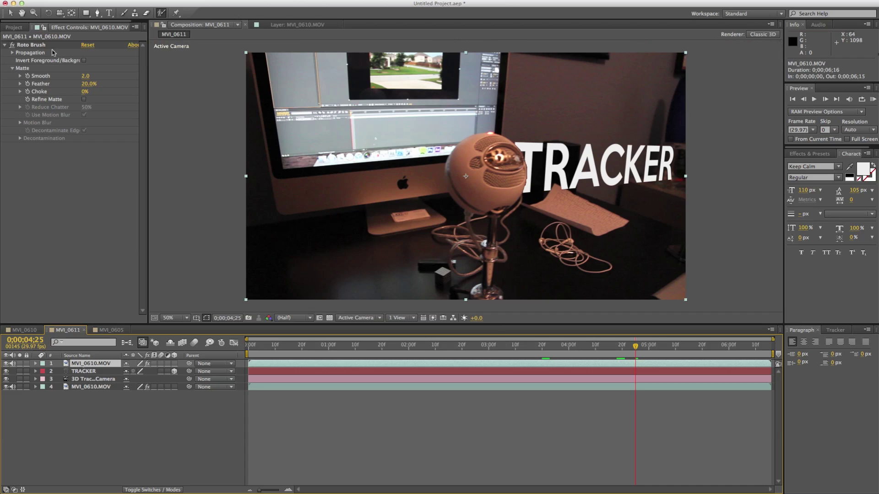
Soften the Roto Brush matte with Smooth 8.3 and Feather 29.1%.
drag(81, 77, 95, 76)
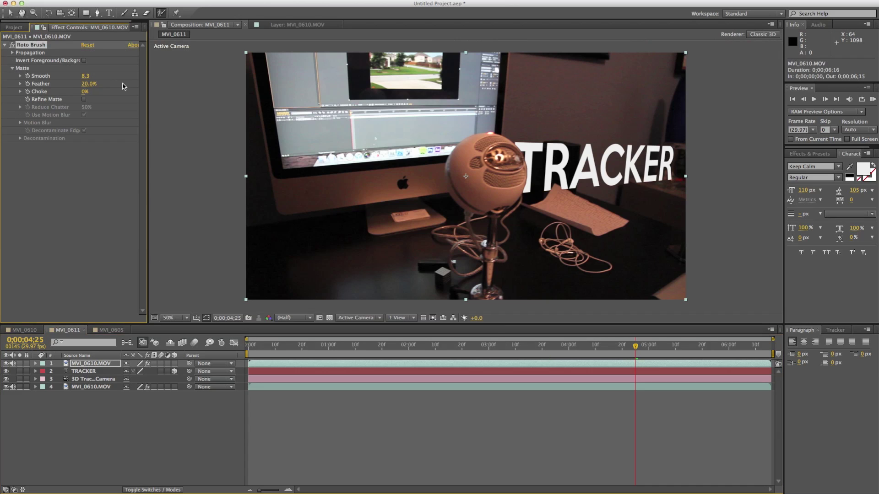
drag(104, 84, 129, 84)
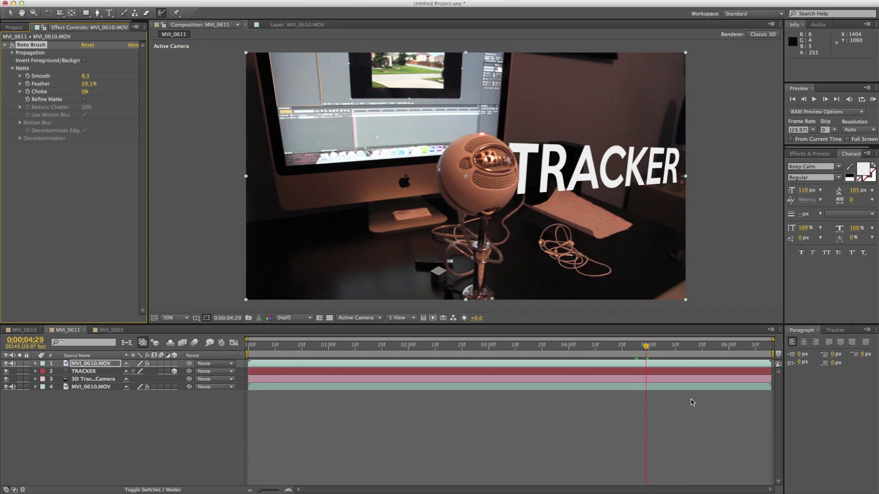
key(Page_Up)
key(Page_Up)
key(Page_Up)
key(Page_Up)
key(Page_Up)
key(Page_Up)
key(Page_Up)
key(Page_Up)
key(Page_Up)
key(Page_Up)
key(Page_Up)
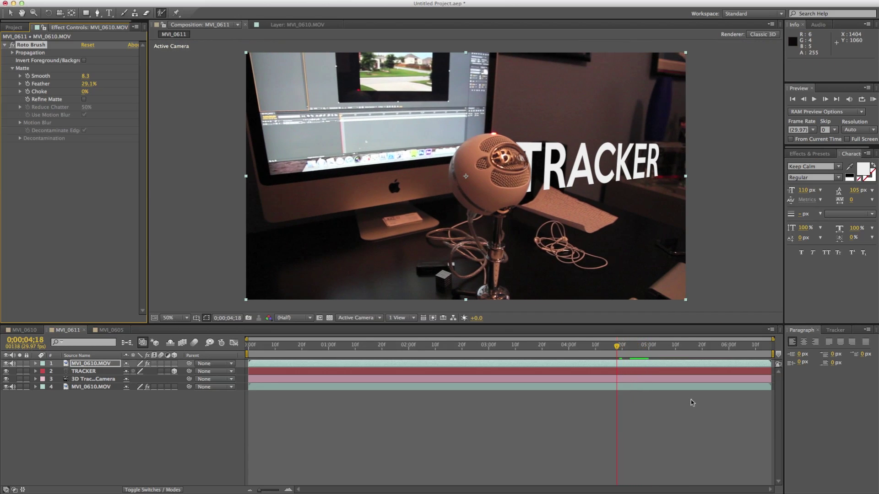
click(584, 347)
RAM preview the matted microphone from about 4;06, then switch to the MVI_0605 composition.
key(KP_0)
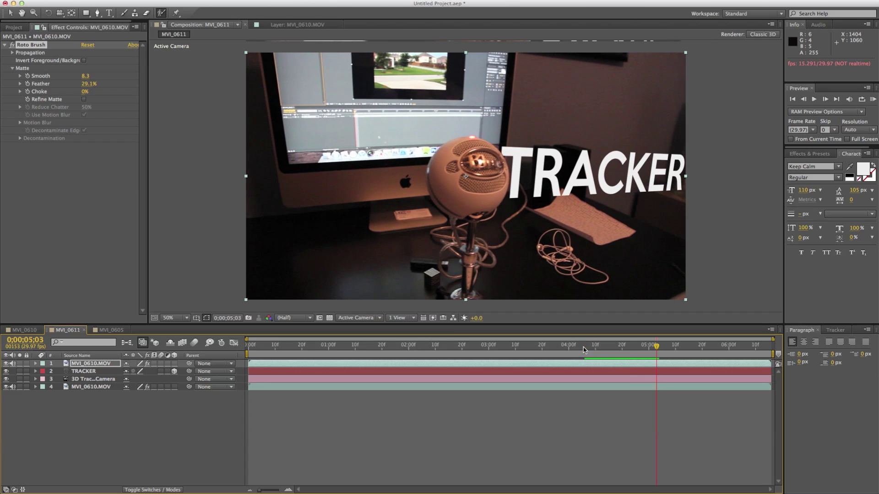
drag(584, 351, 641, 366)
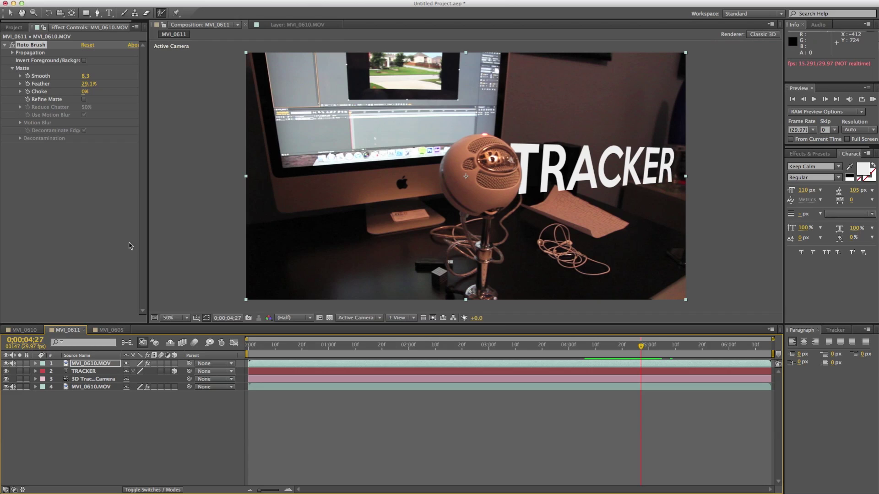
click(112, 330)
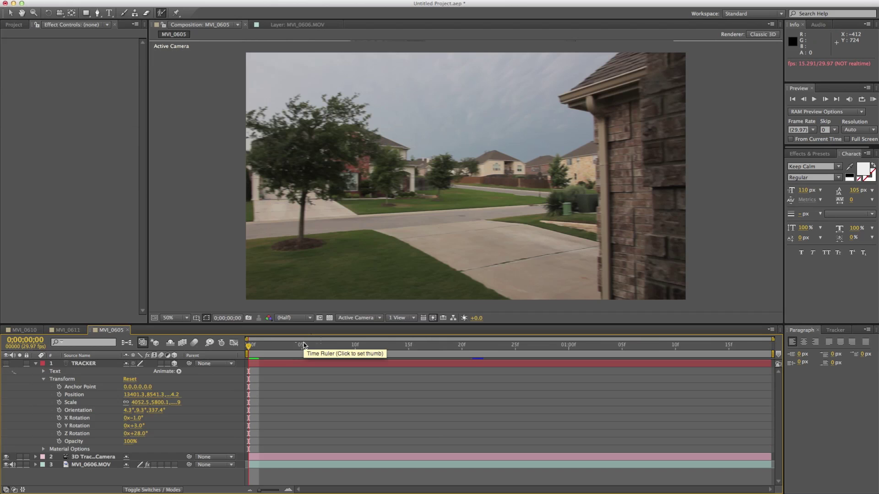
key(space)
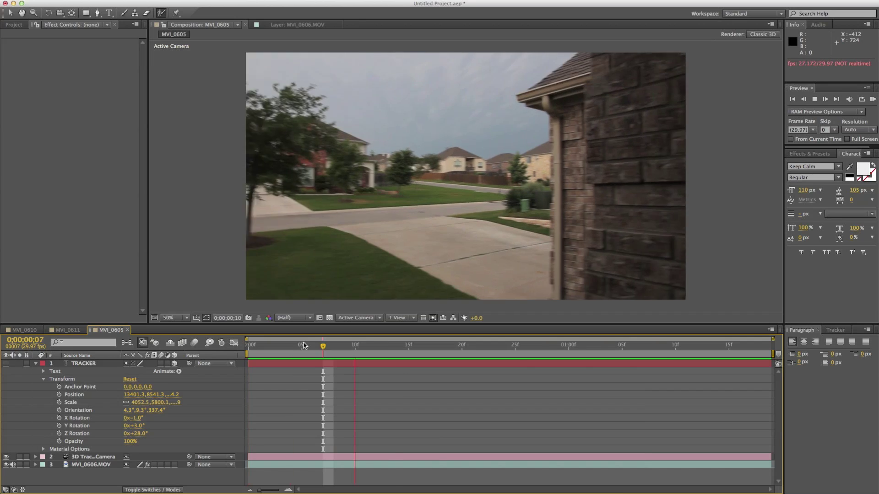
key(space)
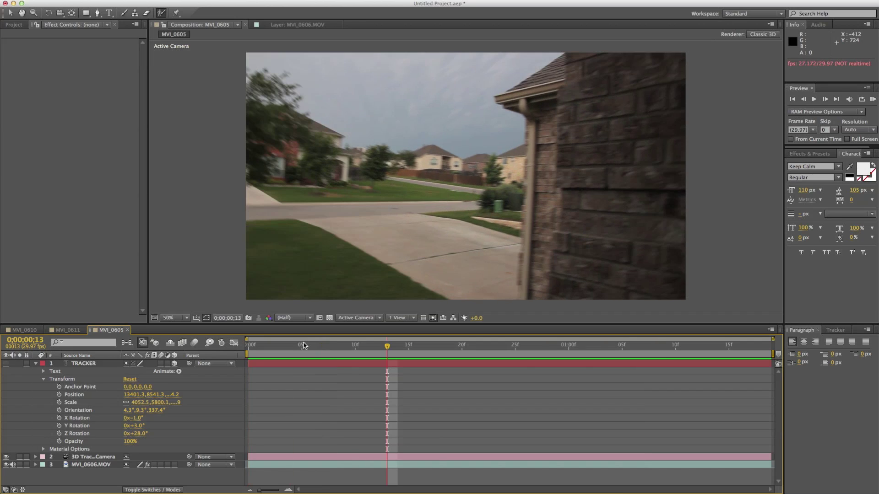
click(836, 330)
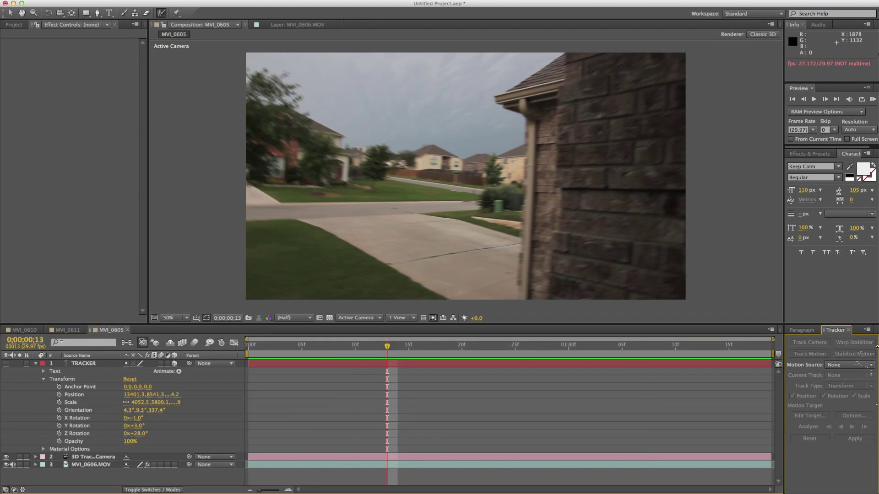
drag(387, 347, 218, 344)
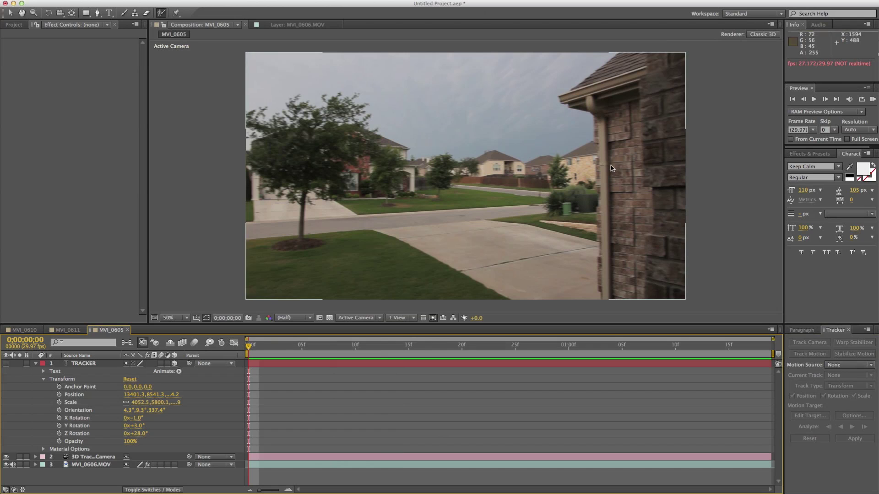
drag(291, 348, 77, 360)
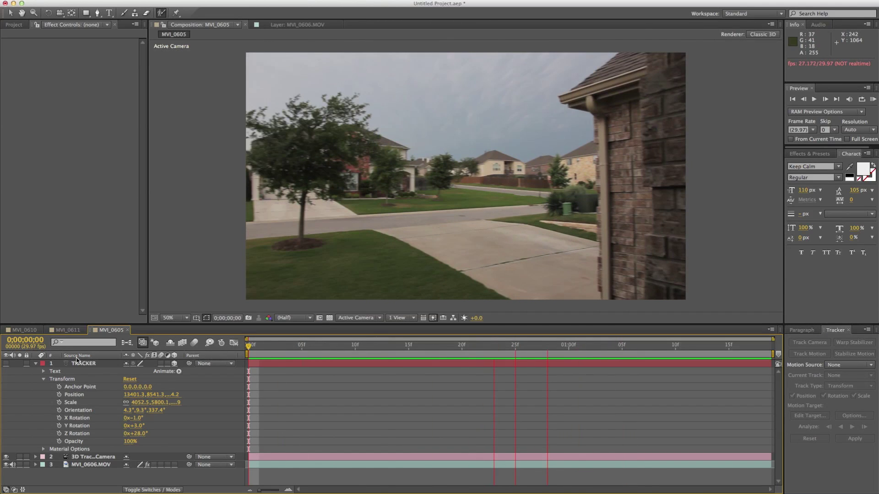
click(92, 465)
Enlarge MVI_0606.MOV's camera tracker Track Point Size to 849% and scrub through the outdoor footage.
click(55, 44)
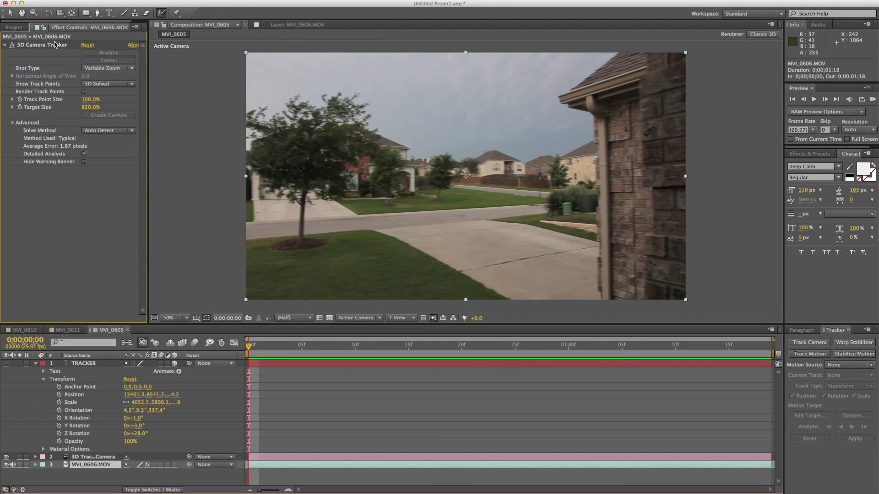
click(46, 46)
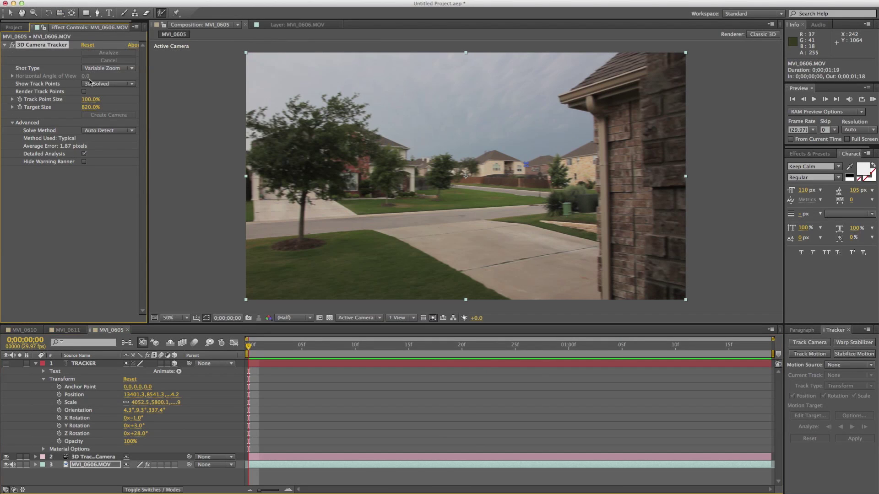
drag(83, 99, 449, 112)
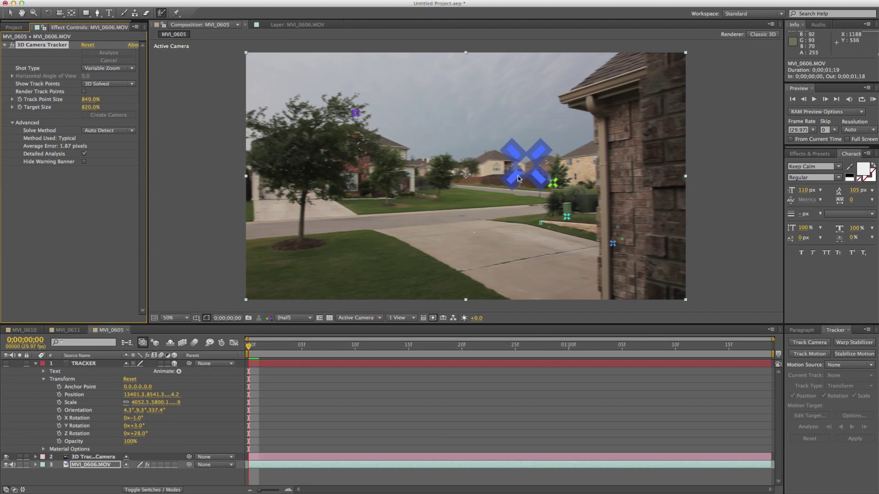
drag(283, 340, 570, 364)
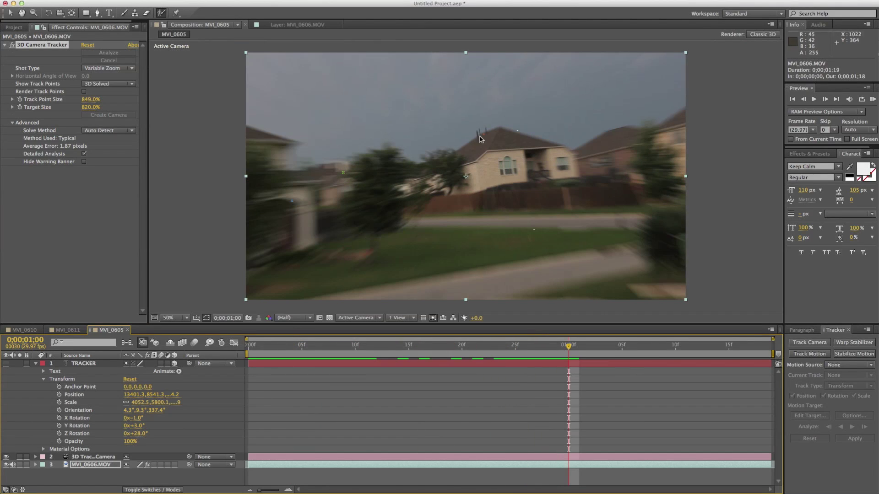
drag(569, 345, 227, 366)
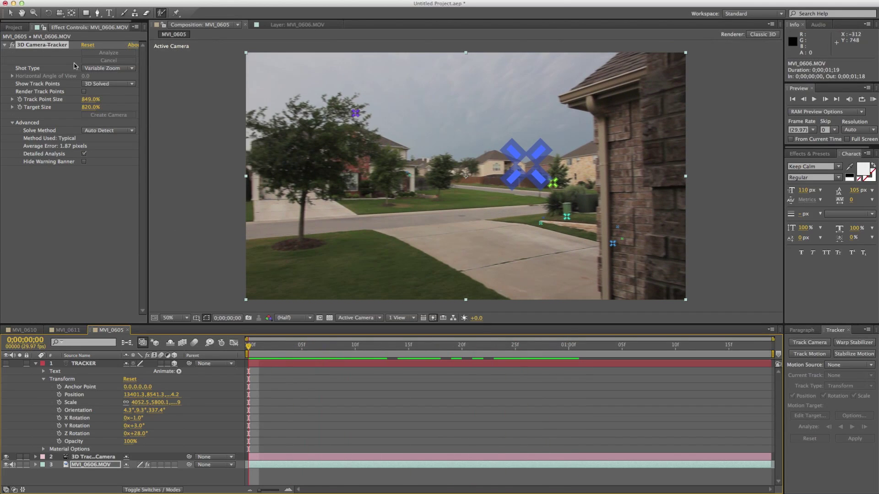
Make the TRACKER text layer visible and RAM preview the street shot.
click(175, 253)
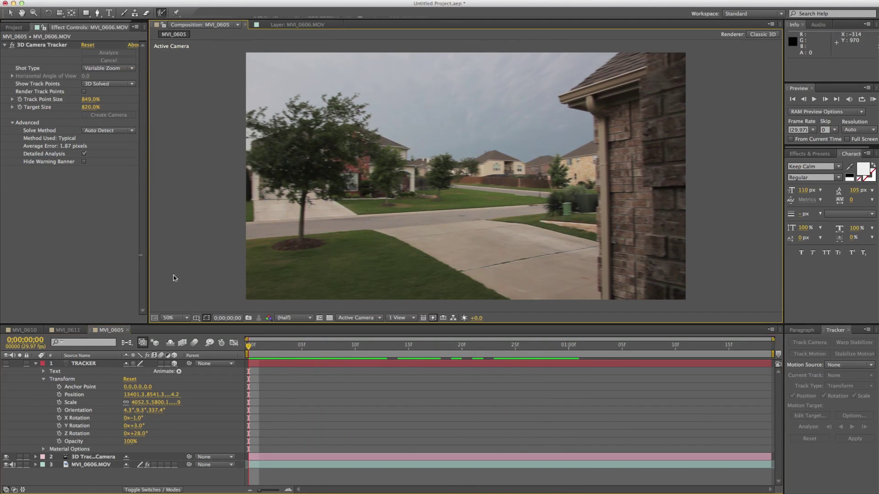
click(6, 364)
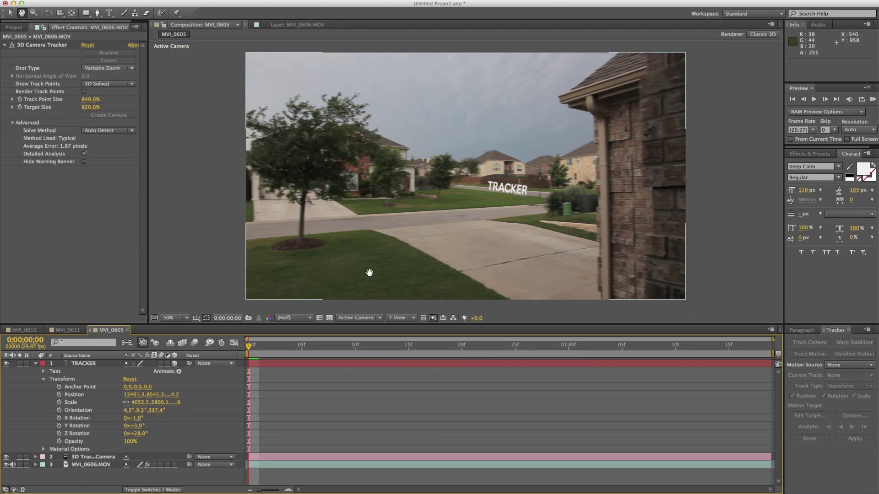
key(space)
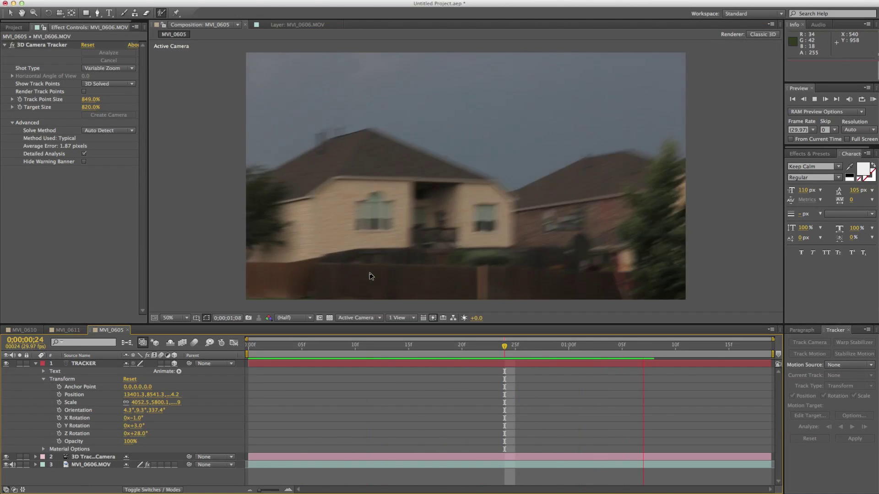
key(space)
Step frame by frame around 01;04 to inspect how the text follows the footage.
key(Page_Up)
key(Page_Up)
key(Page_Up)
key(Page_Up)
key(Page_Up)
key(Page_Up)
key(Page_Up)
key(Page_Up)
key(Page_Up)
key(Page_Up)
key(Page_Up)
key(Page_Up)
key(Page_Up)
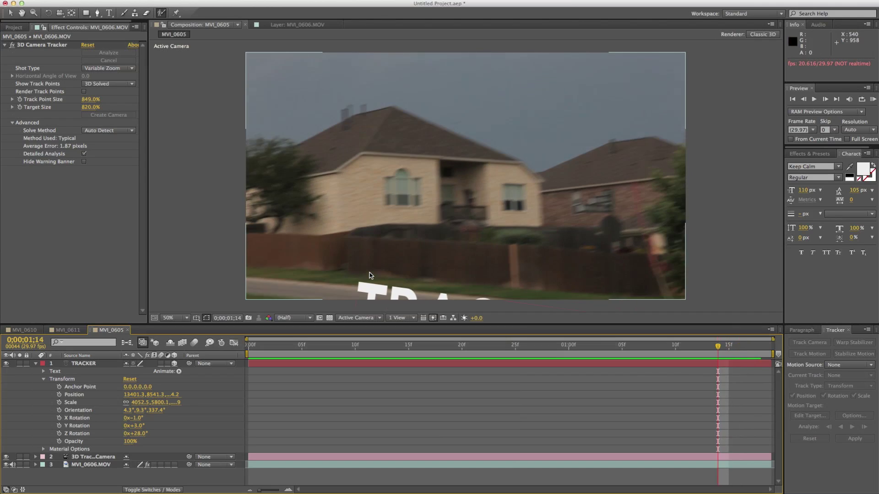
key(Page_Up)
key(Page_Up)
key(Page_Up)
key(Page_Up)
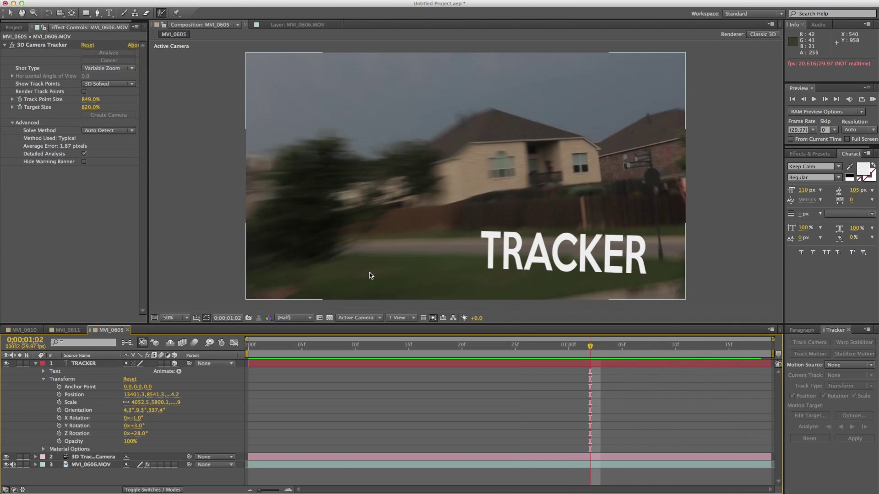
key(Page_Down)
key(Page_Down)
key(Page_Down)
key(Page_Down)
key(Page_Down)
key(Page_Down)
key(Page_Down)
key(Page_Down)
key(Page_Down)
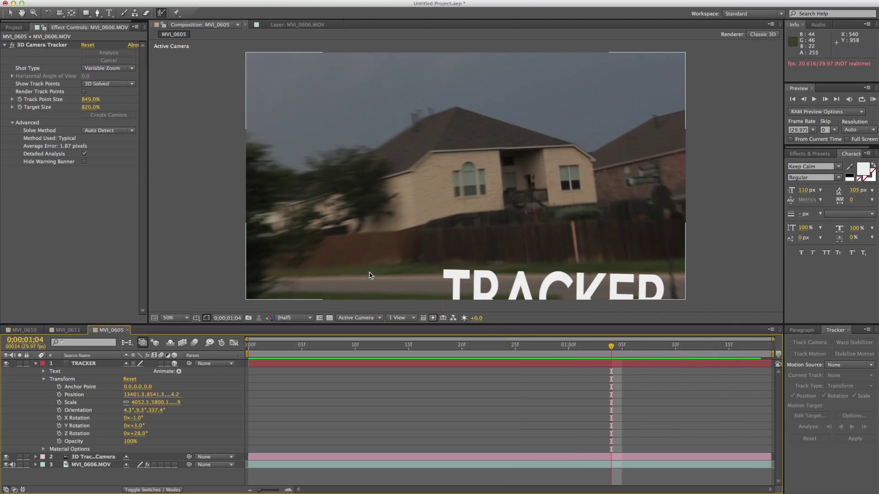
key(Page_Down)
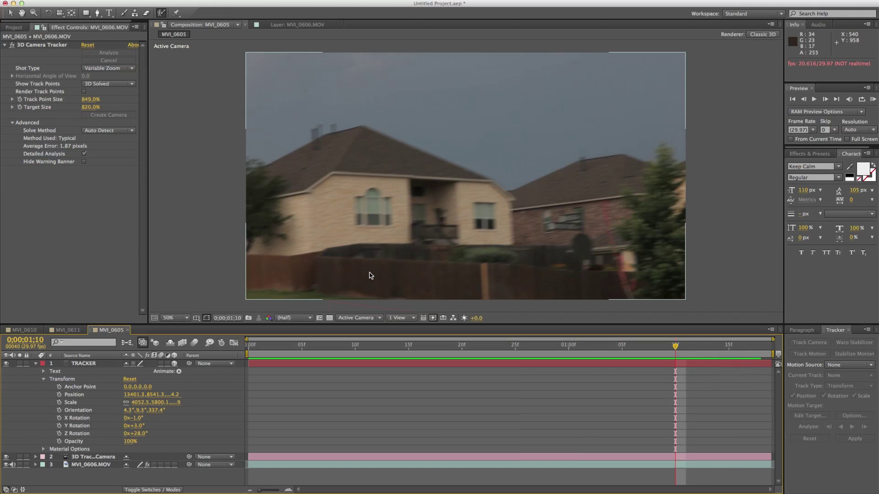
key(Page_Down)
key(Page_Up)
key(Page_Up)
key(Page_Up)
key(Page_Up)
key(Page_Up)
key(Page_Up)
key(Page_Up)
key(Page_Up)
key(Page_Up)
key(Page_Up)
key(Page_Up)
key(Page_Up)
key(Page_Up)
key(Page_Up)
key(Page_Up)
key(Page_Up)
key(Page_Up)
key(Page_Up)
key(Page_Up)
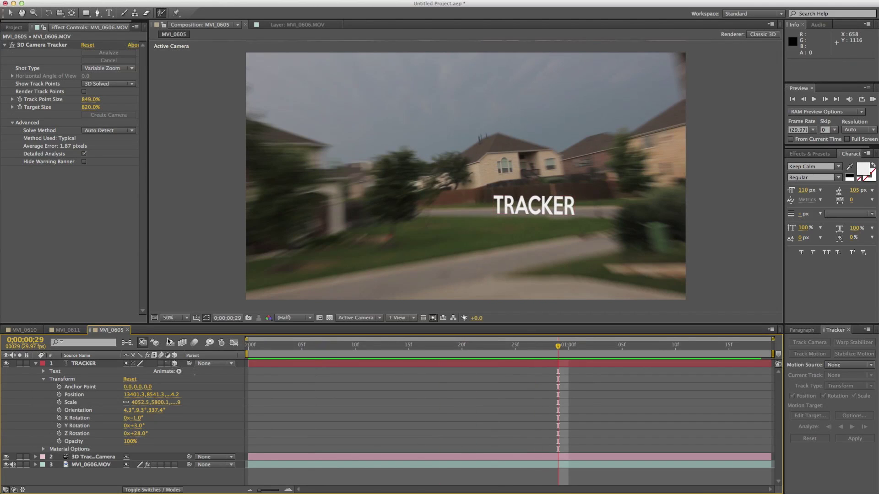
Enable motion blur on the TRACKER layer and the composition, then preview the blurred text.
click(194, 343)
click(161, 363)
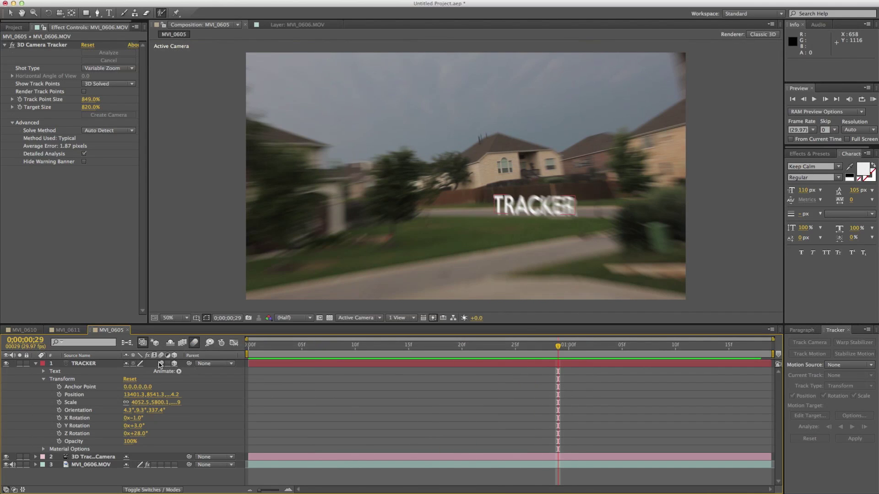
key(space)
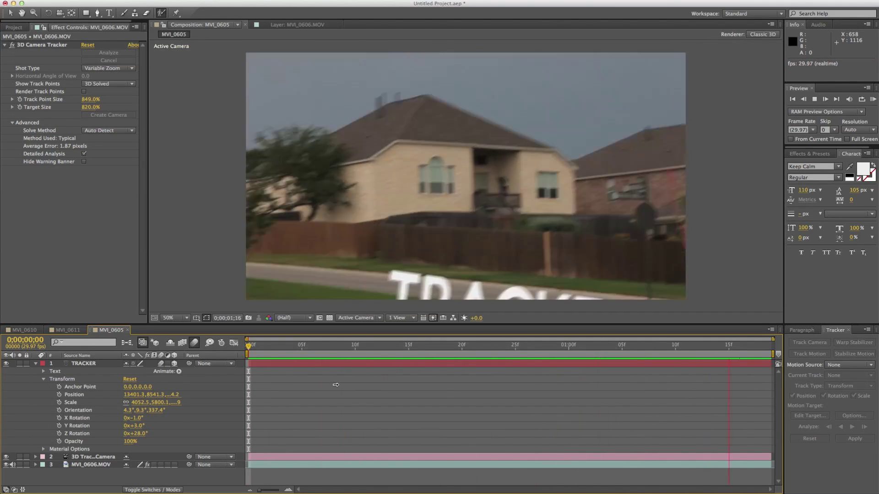
key(space)
key(space)
key(space)
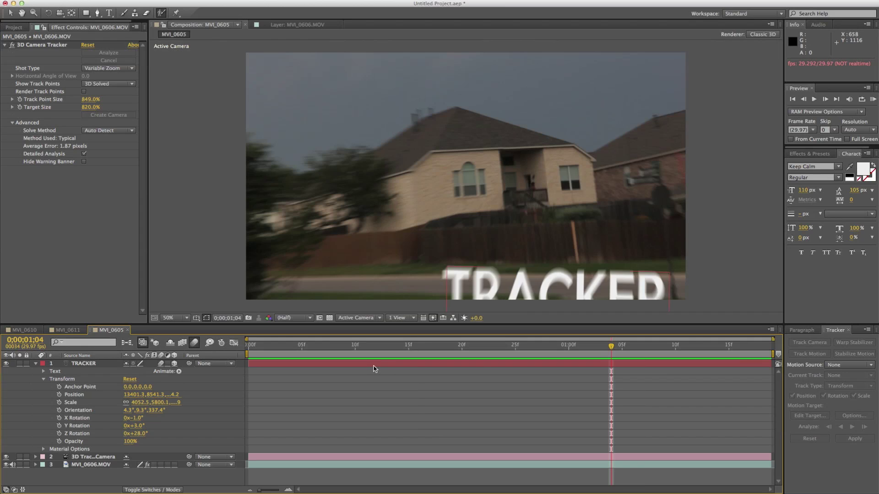
Set a TRACKER Position keyframe at 1;00 and drag the text back onto its spot two frames later.
click(572, 350)
key(alt+Left)
key(alt+Left)
key(alt+Left)
key(alt+Left)
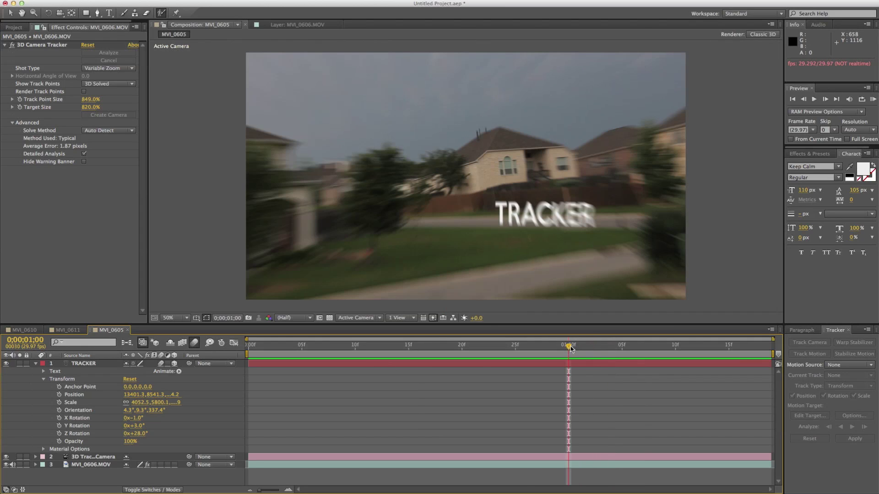
click(77, 365)
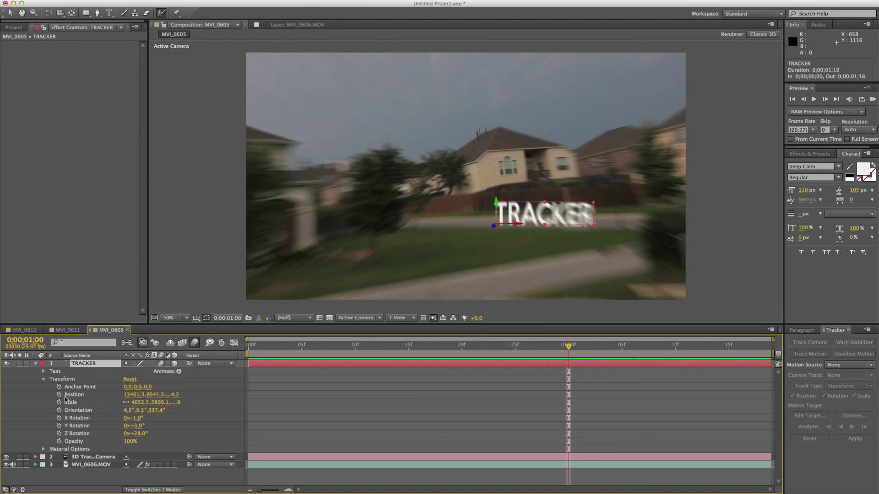
click(80, 395)
key(Page_Down)
key(Page_Down)
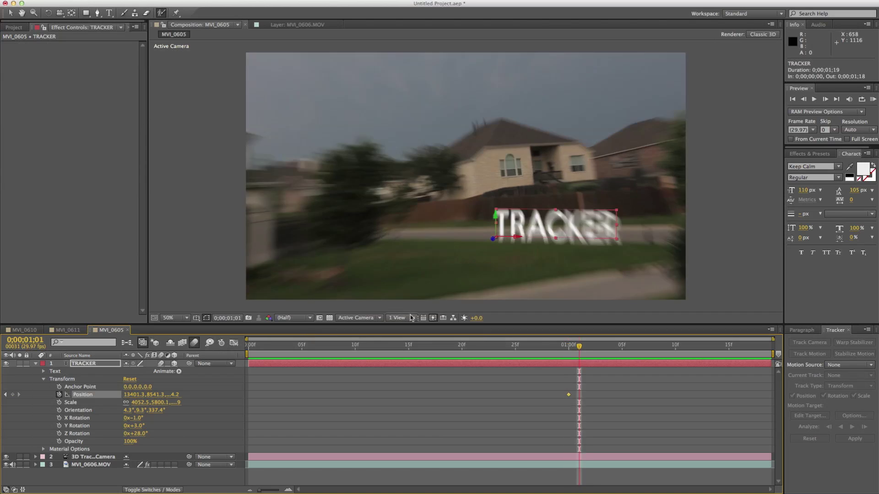
click(484, 269)
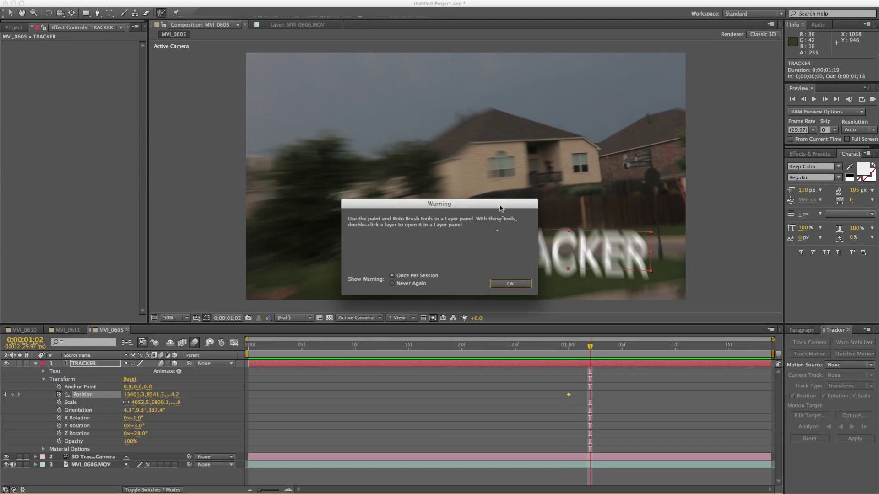
click(511, 284)
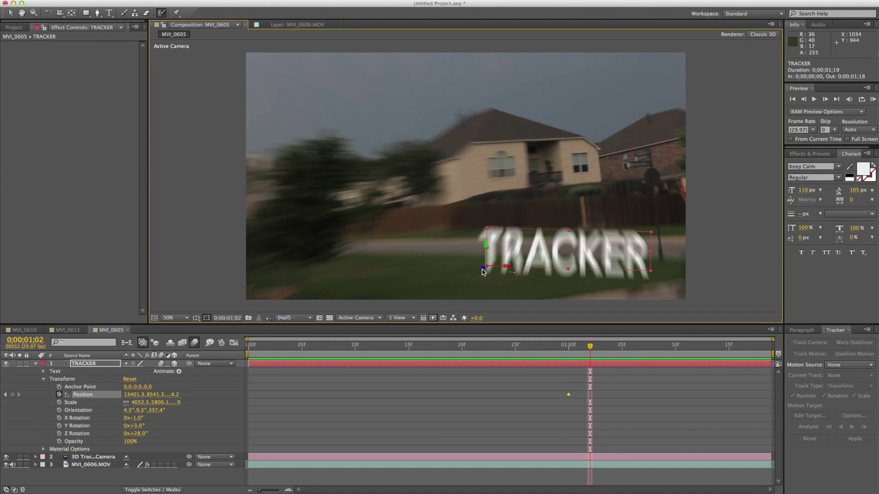
drag(483, 271, 482, 247)
Reposition the text two frames further on, advance again, and preview the corrected shot.
key(Page_Down)
key(Page_Down)
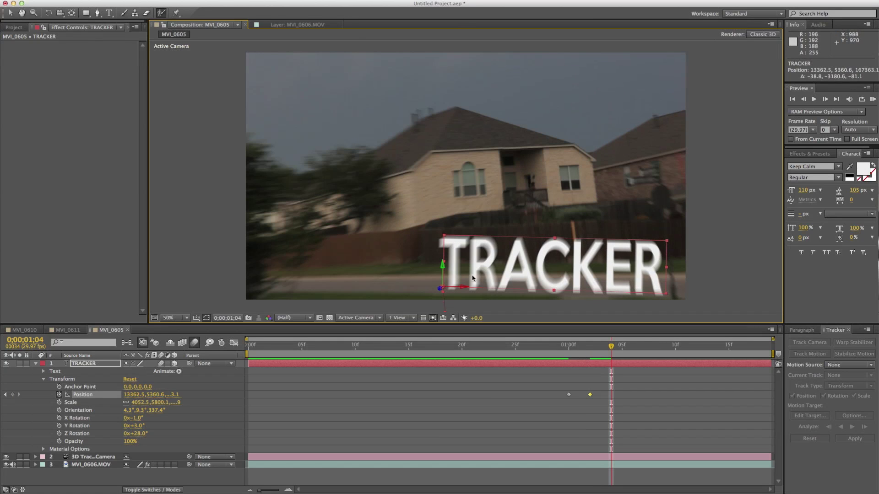
drag(474, 278, 459, 274)
key(Page_Down)
key(Page_Down)
key(Page_Down)
key(Page_Down)
key(space)
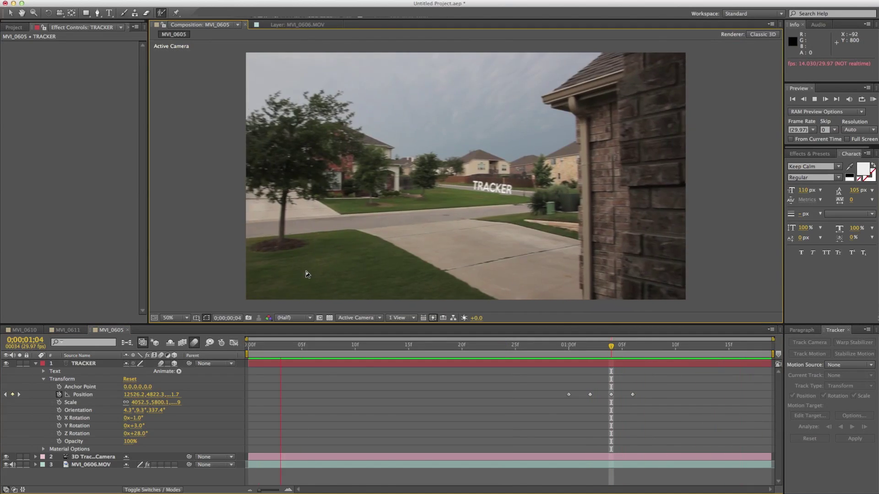
key(space)
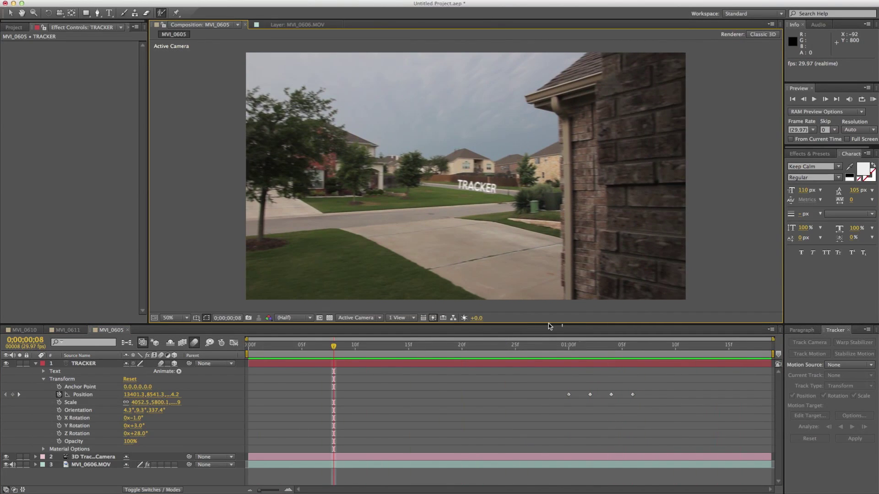
drag(346, 352, 323, 366)
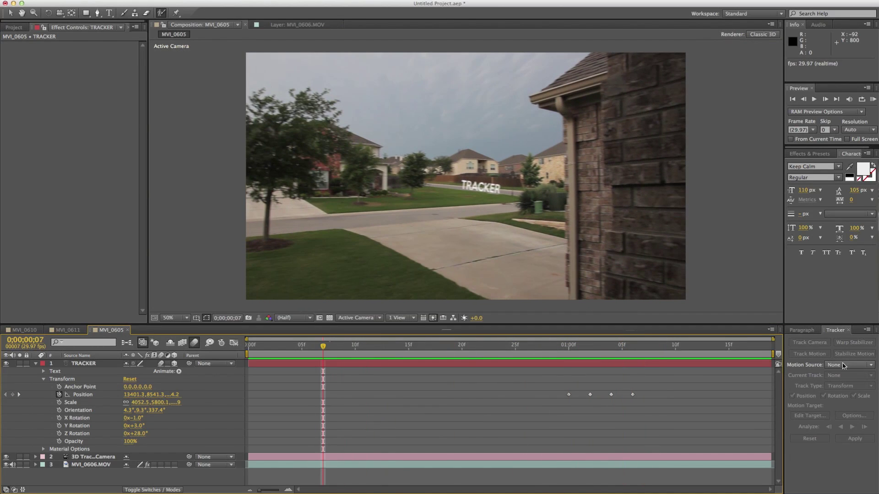
Switch to the MVI_0610 composition, scrub the desk footage, and preview from near the end.
click(21, 329)
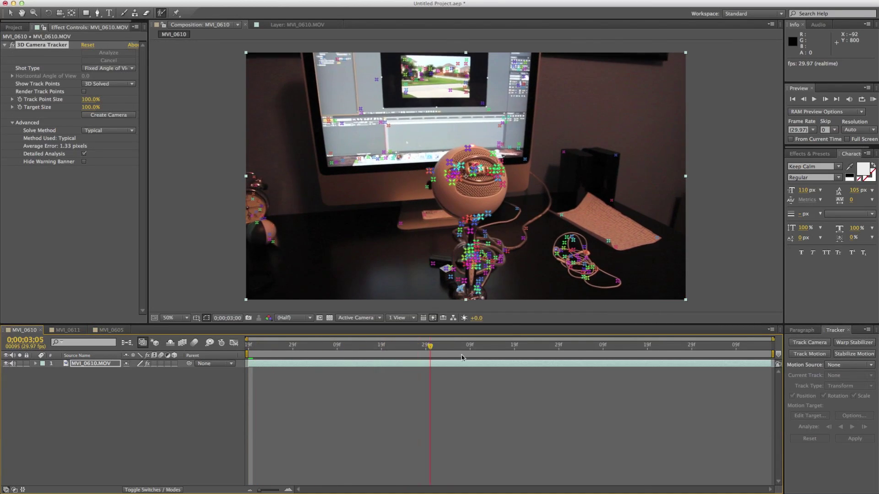
drag(461, 357, 305, 352)
drag(440, 341, 359, 357)
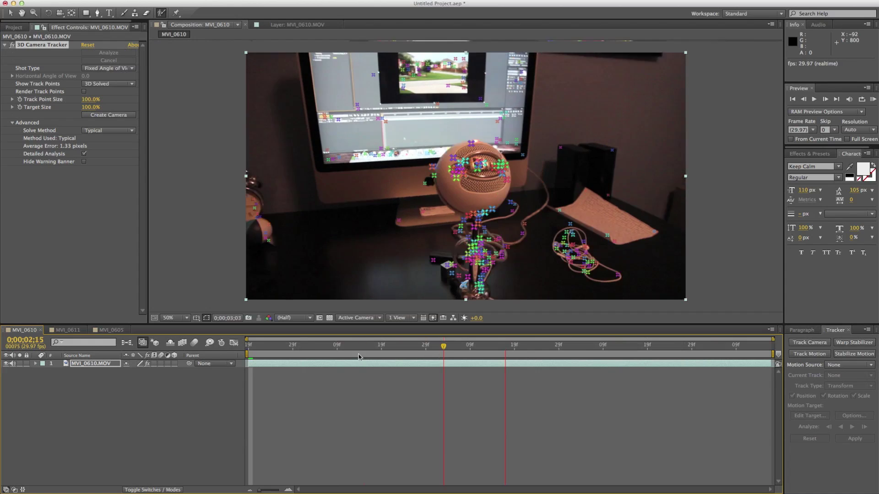
key(End)
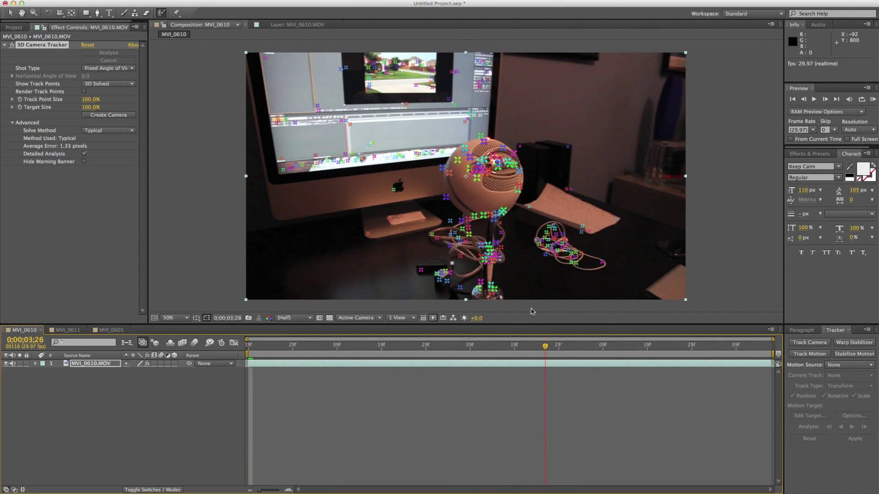
key(space)
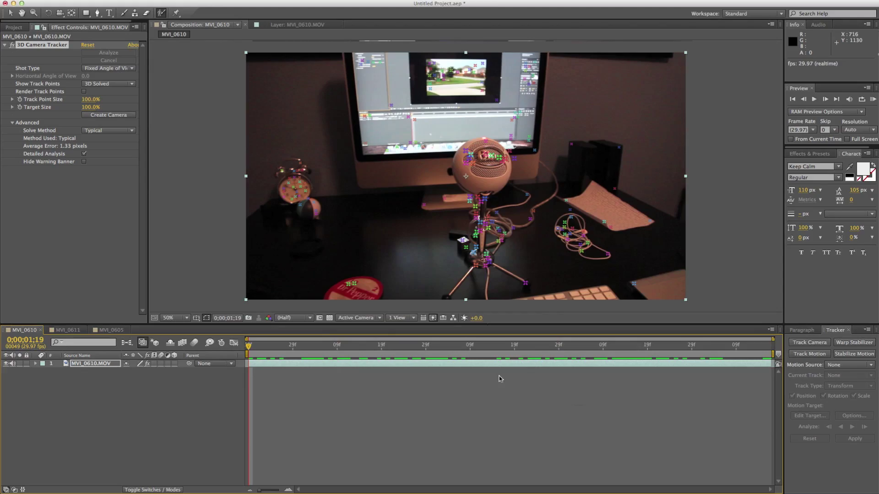